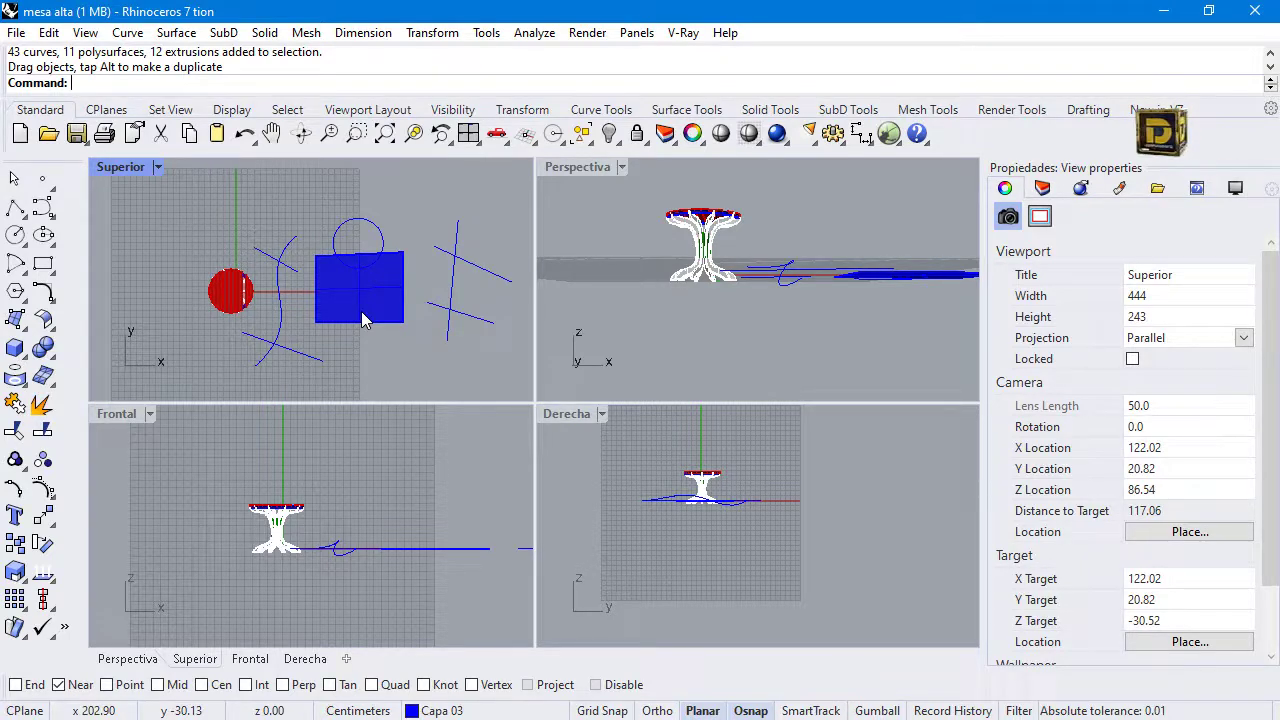
Step: Examine the practice curves, circle and rectangular surface beside the table in the top and front views
double_click(122, 167)
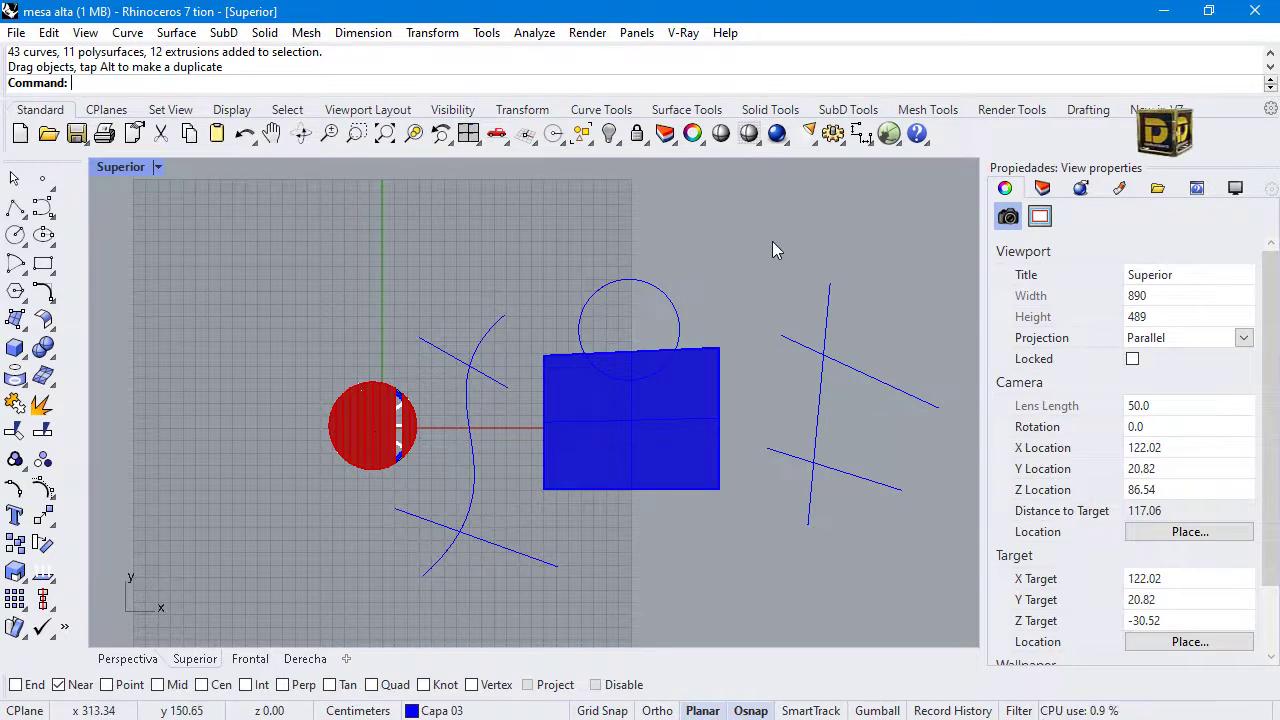
double_click(118, 168)
left_click(452, 285)
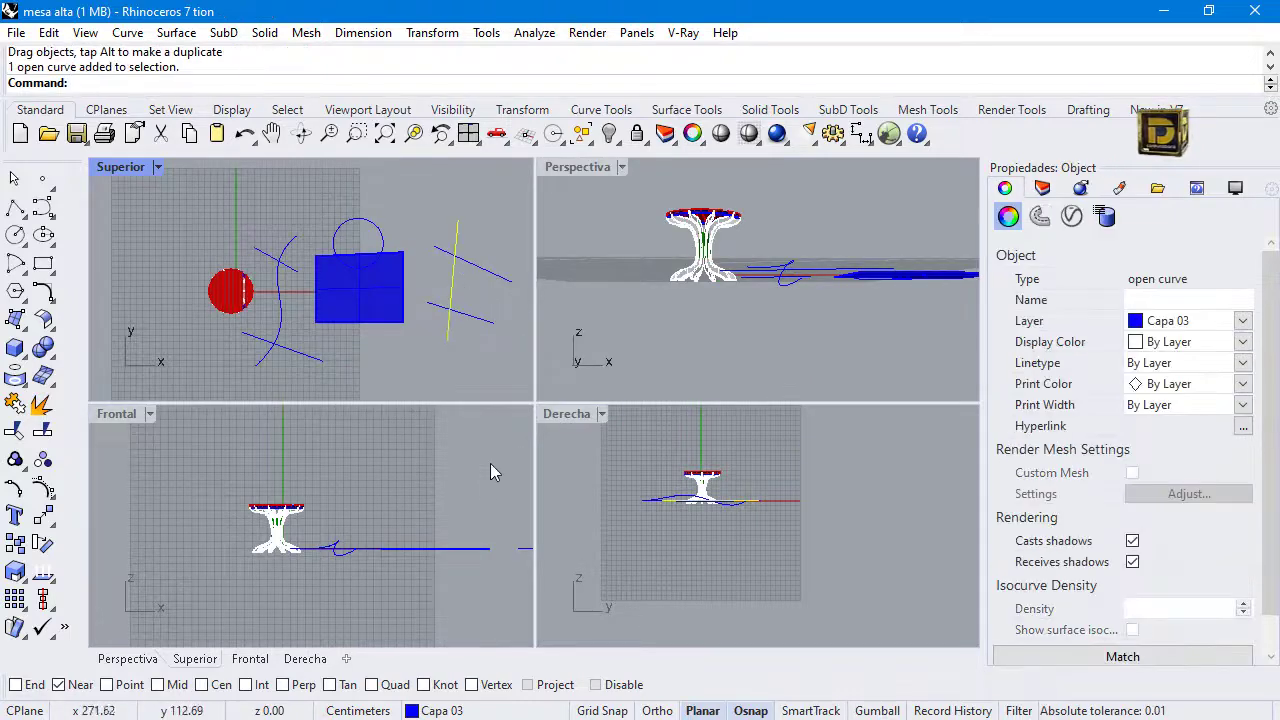
left_click(285, 312)
scroll(330, 530, "up", 5)
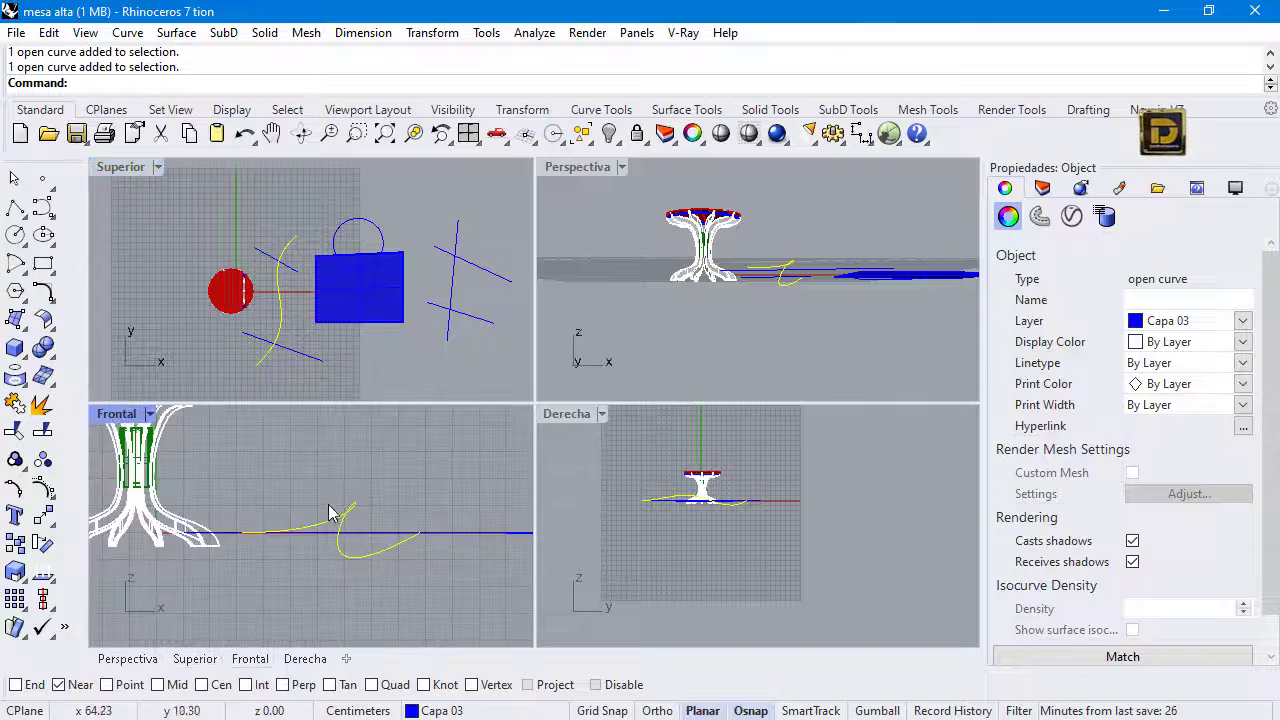
left_click(367, 307)
scroll(240, 300, "up", 3)
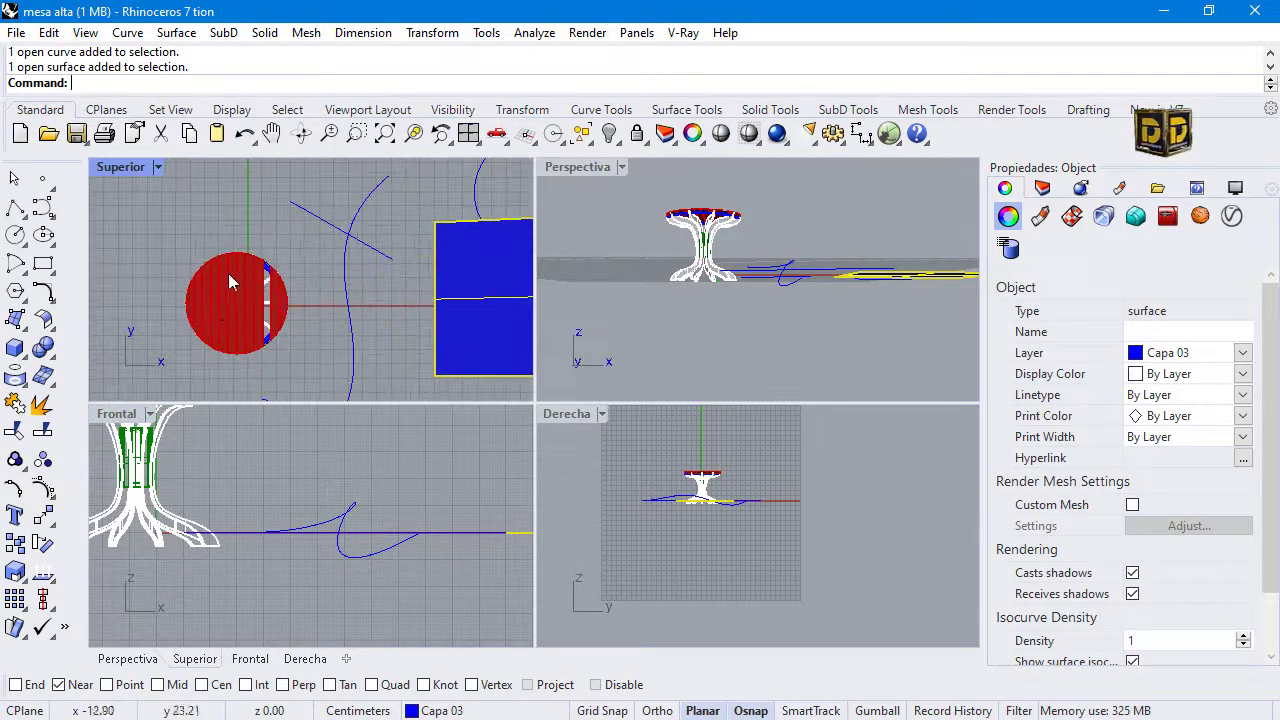
scroll(224, 312, "down", 5)
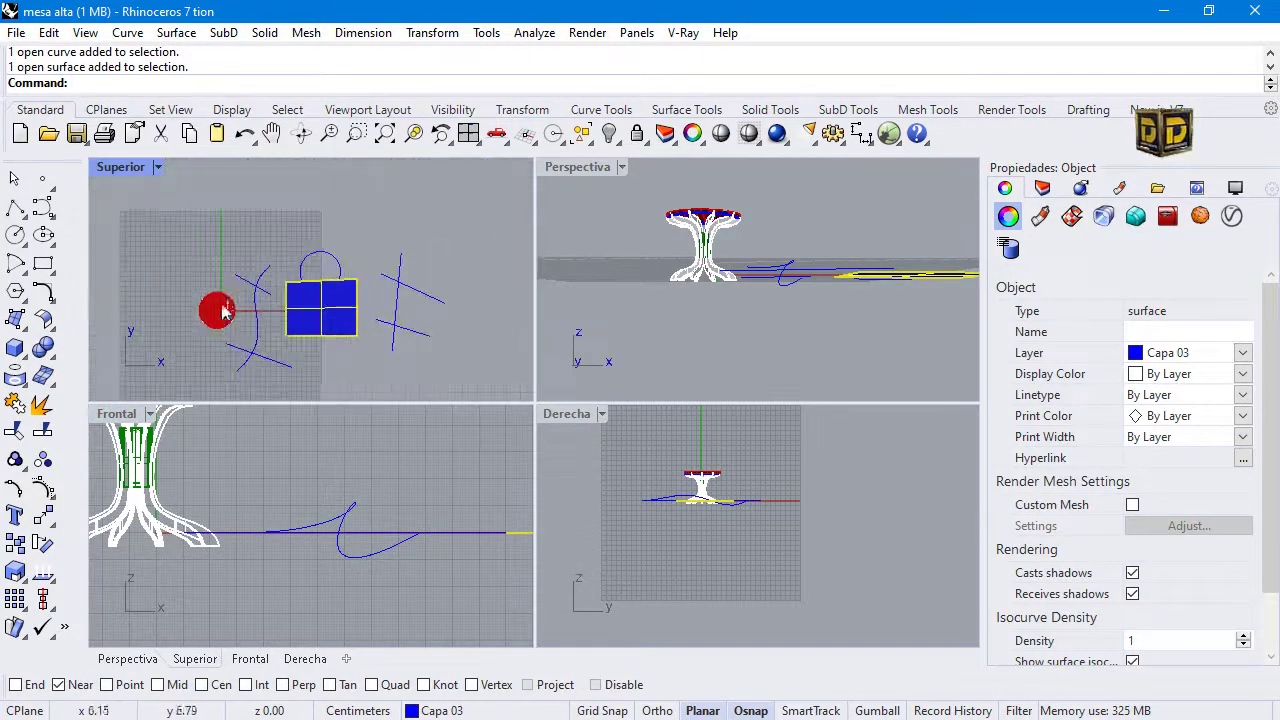
left_click(396, 309)
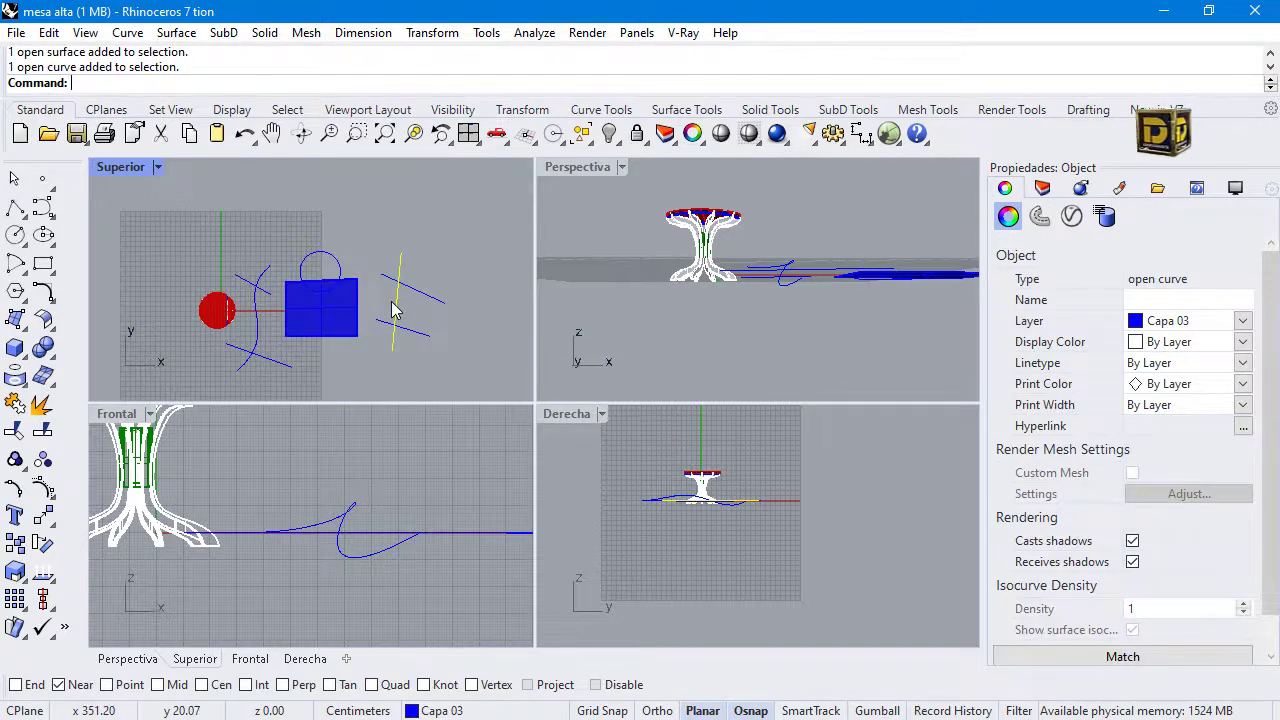
left_click(376, 364)
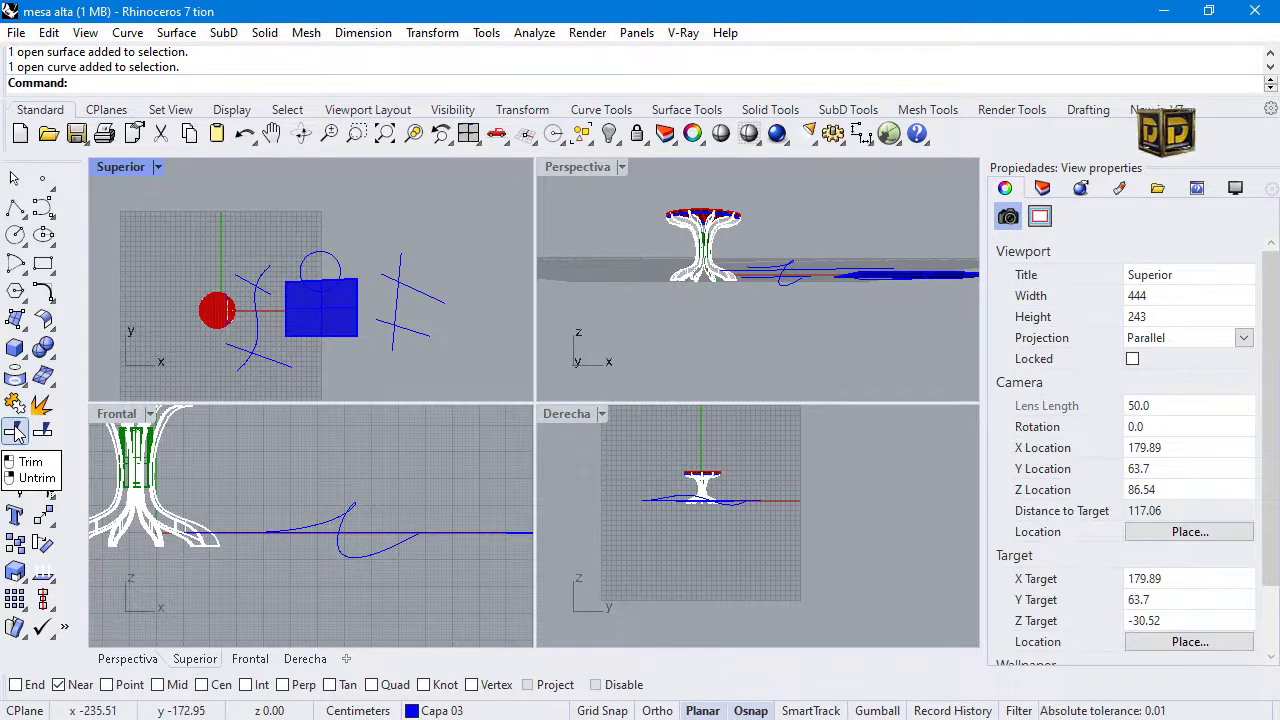
Step: Trim both outer ends of the straight near-vertical line, using the two slanted lines crossing it as cutting objects
left_click(15, 430)
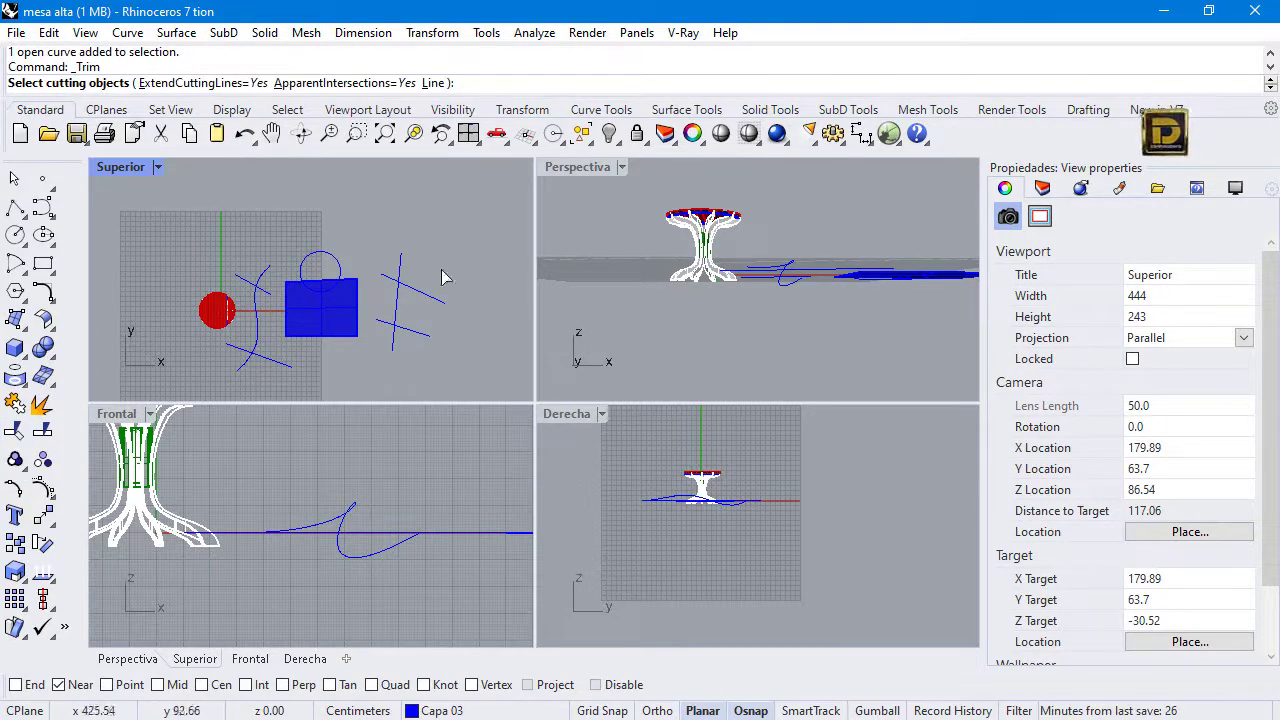
left_click_drag(459, 289, 420, 355)
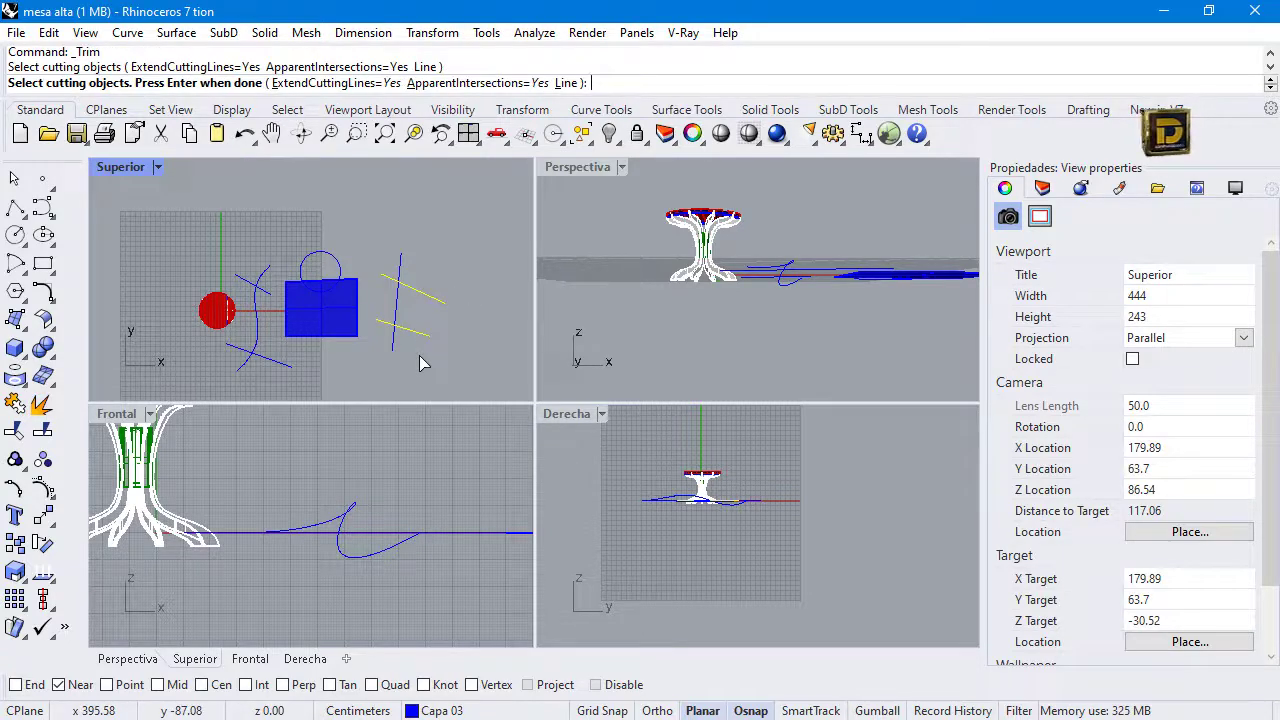
key("Return")
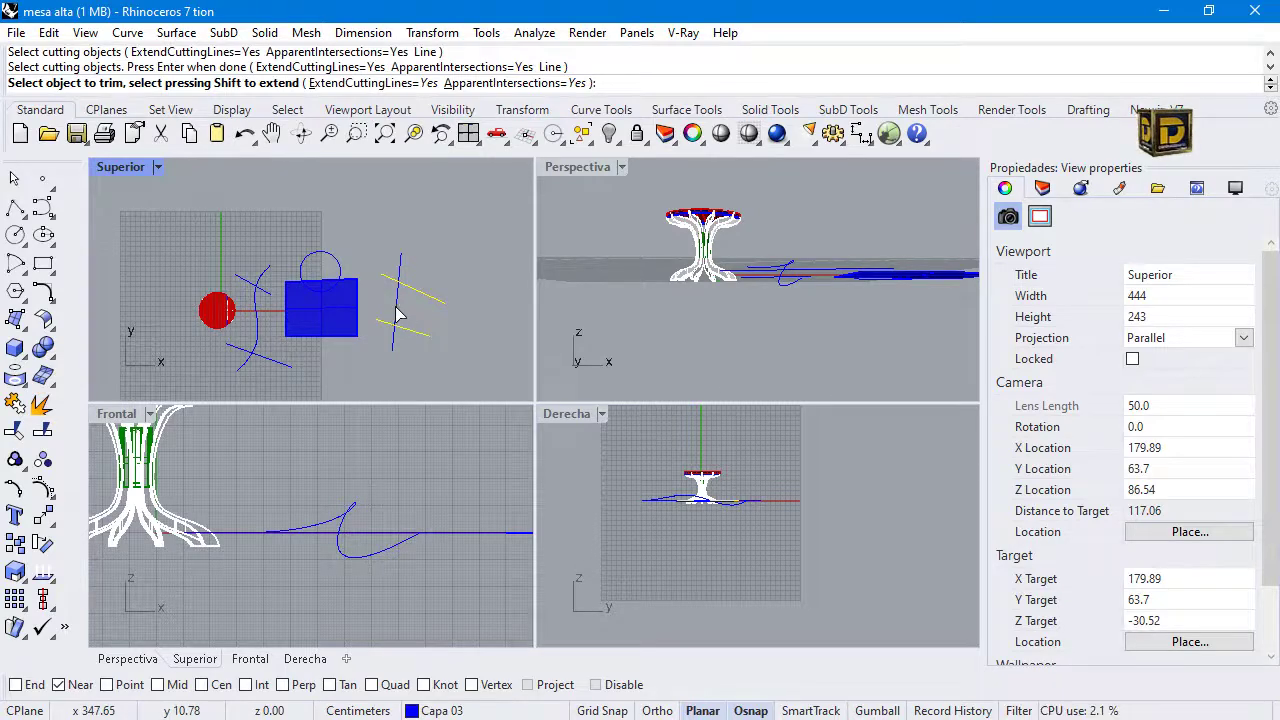
left_click(399, 316)
key("ctrl+z")
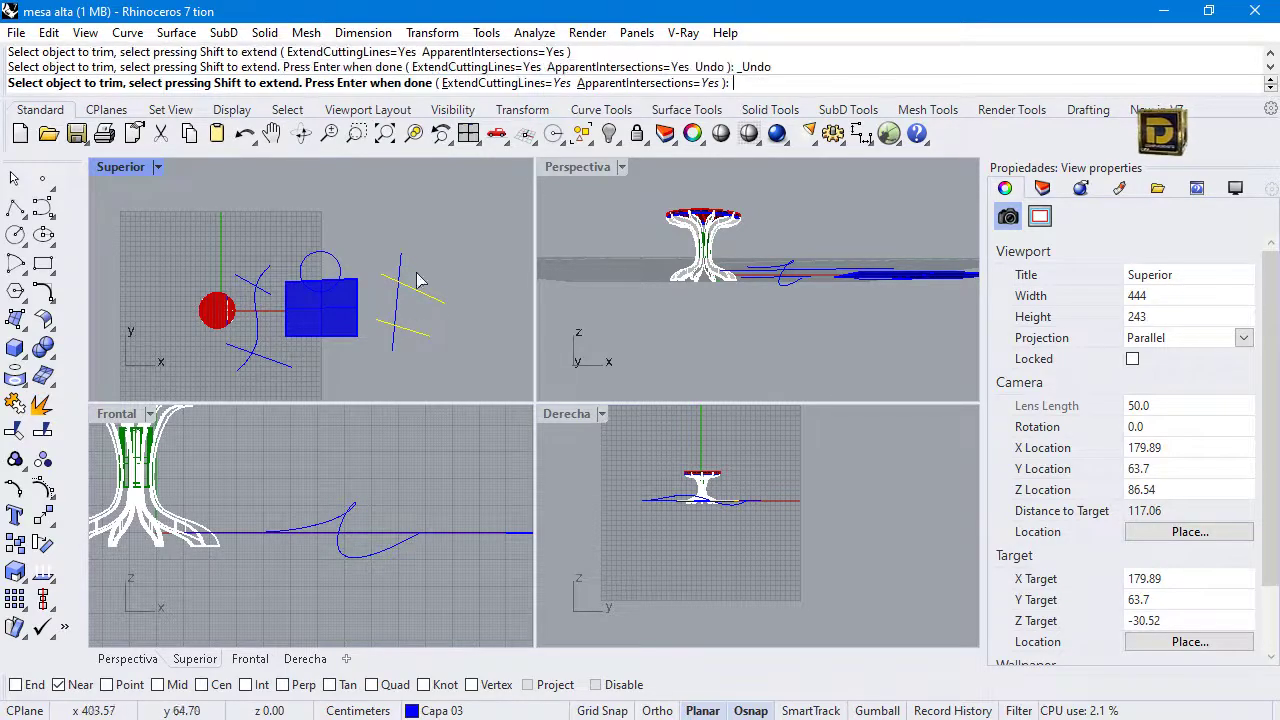
left_click(401, 263)
left_click(395, 341)
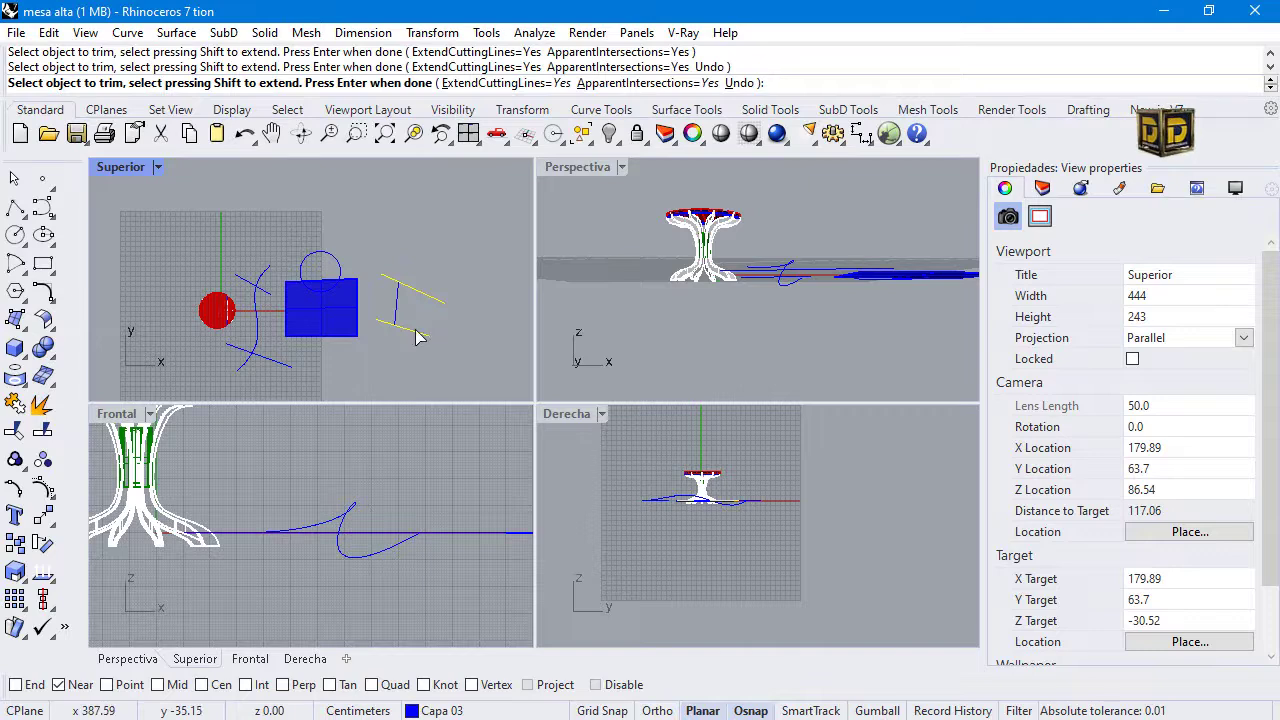
key("Delete")
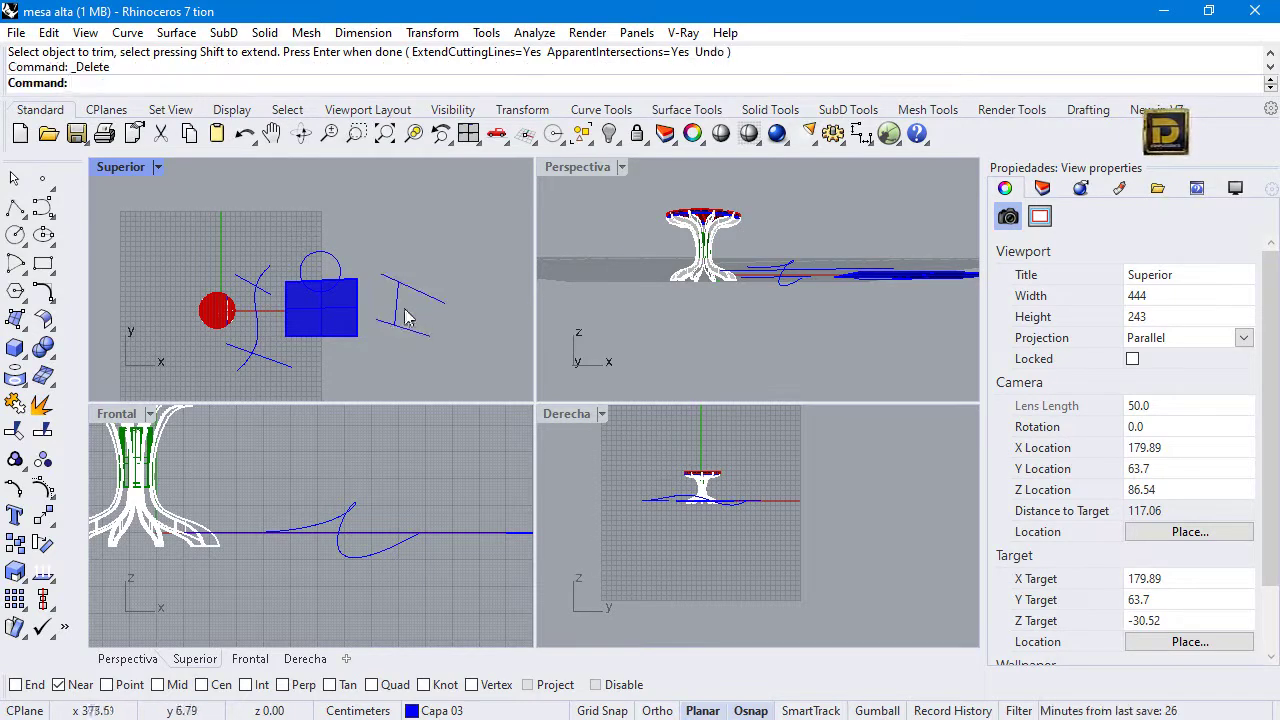
Step: Trim both outer ends of the S-shaped curve beside the table, using the two slanted lines crossing it as cutting objects
left_click(262, 322)
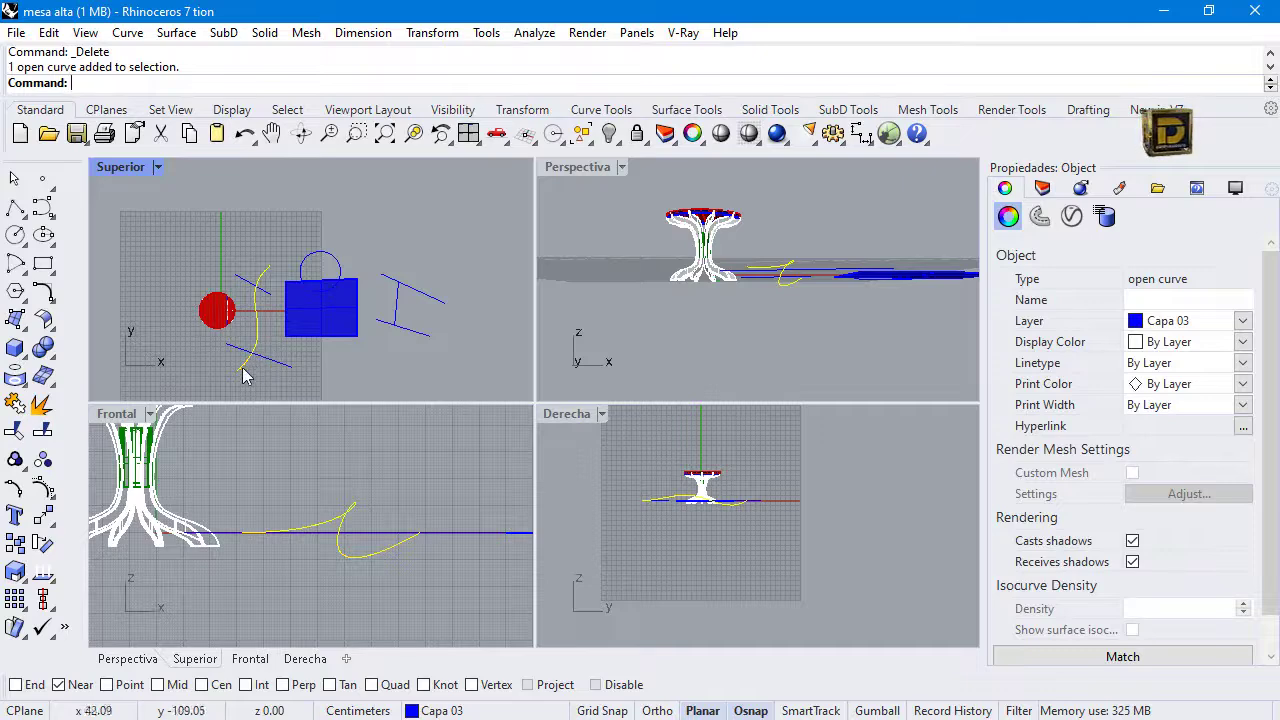
left_click(243, 371)
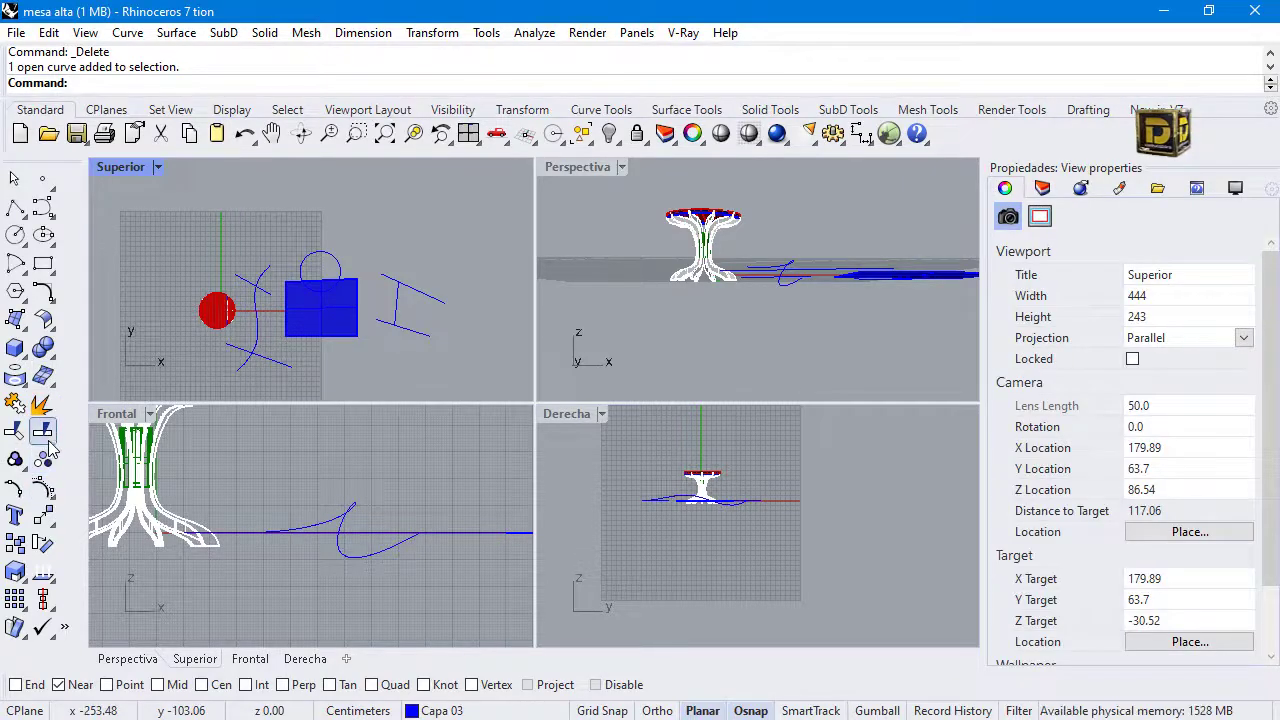
left_click(14, 429)
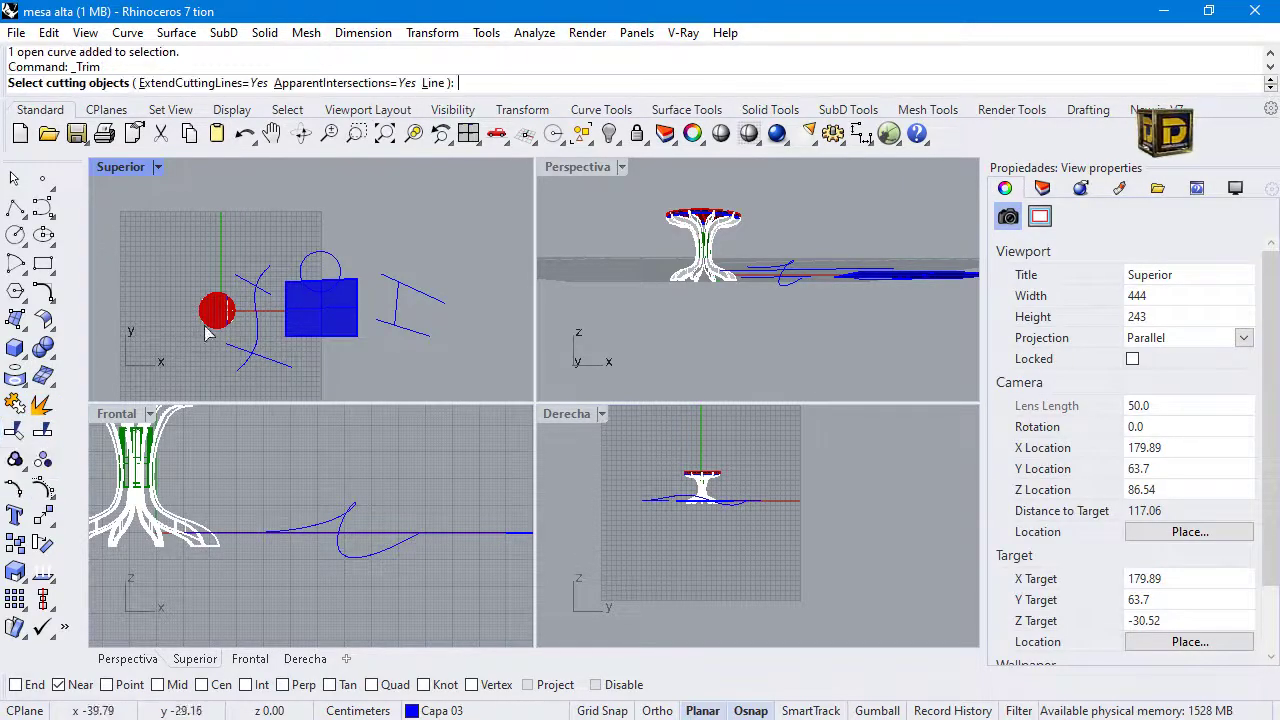
left_click(268, 297)
left_click(270, 366)
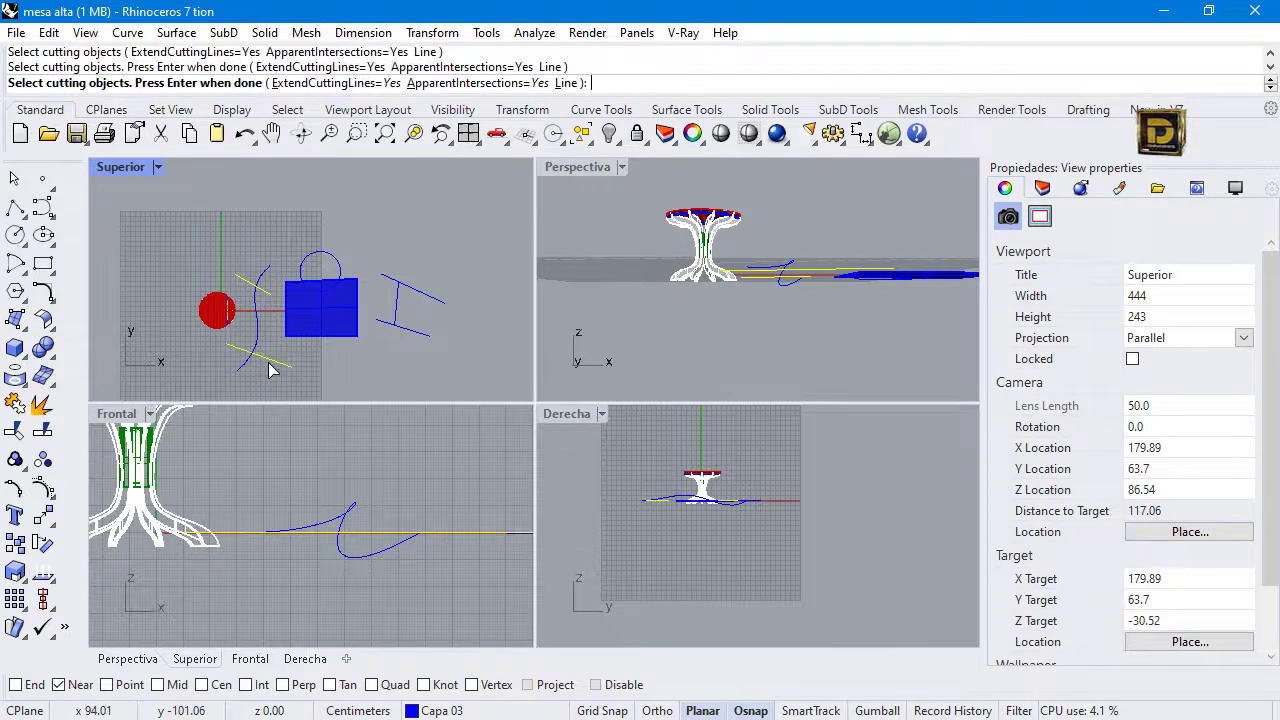
key("Return")
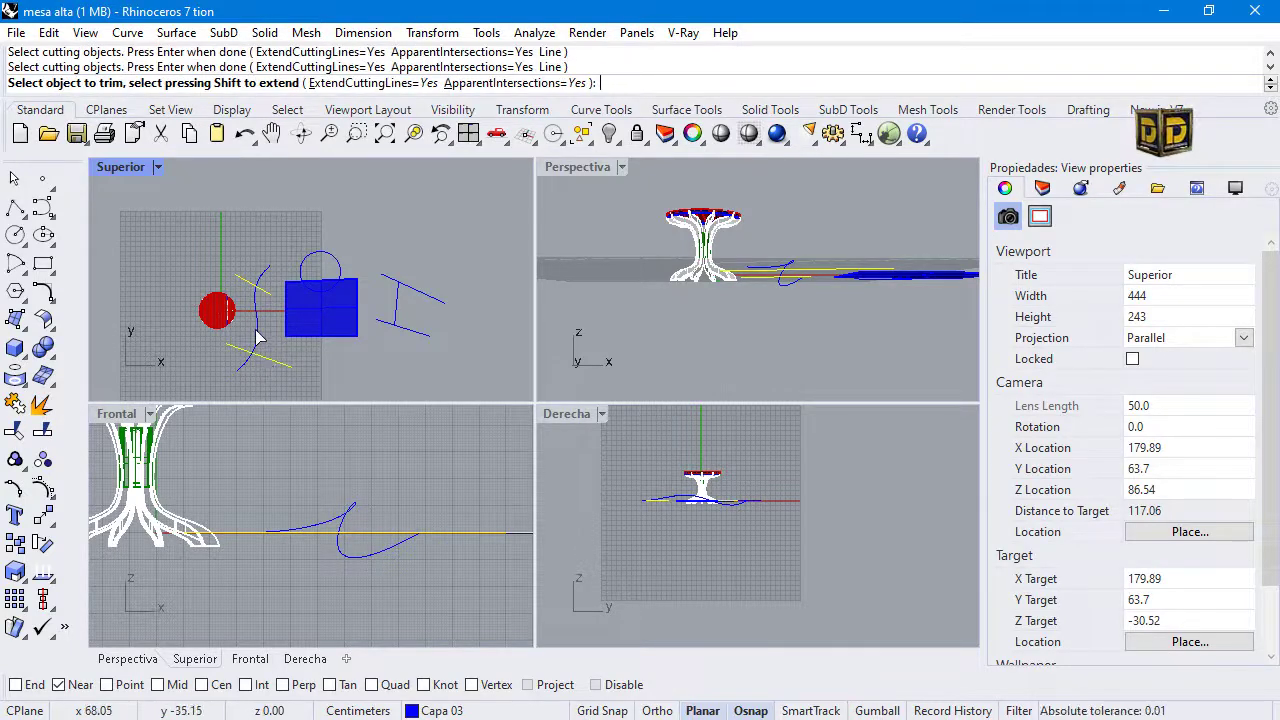
left_click(261, 285)
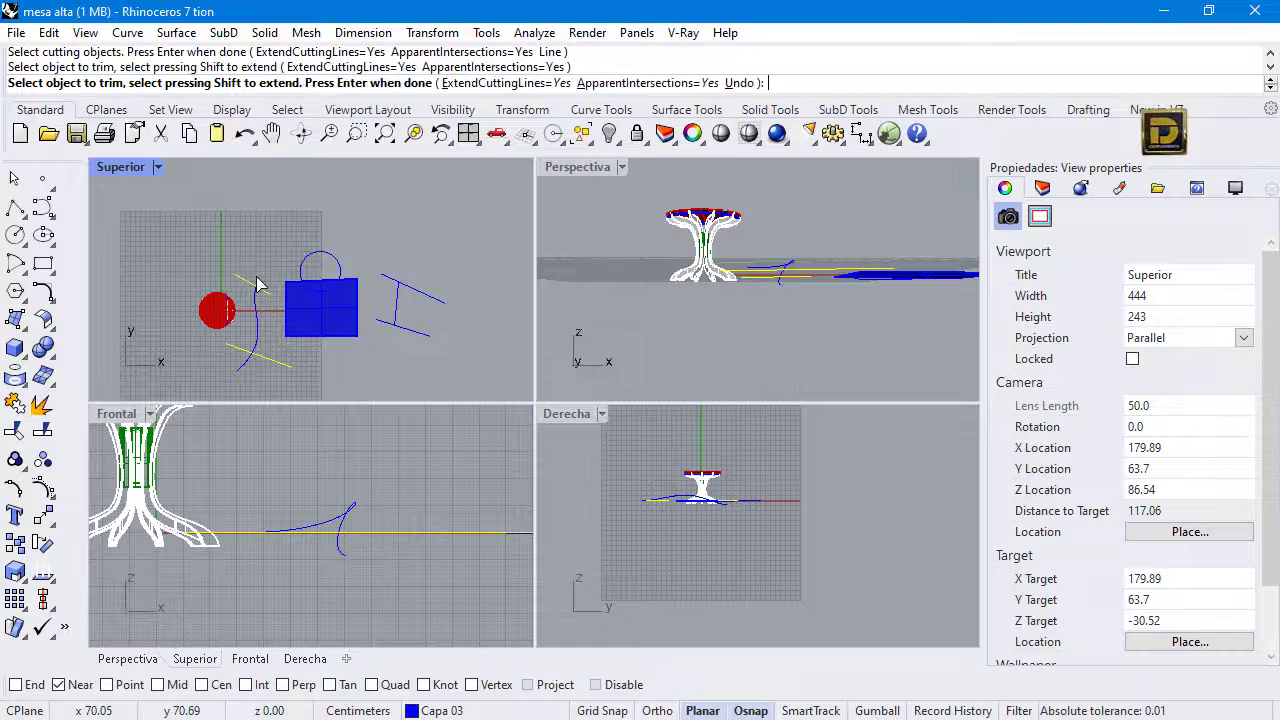
left_click(246, 358)
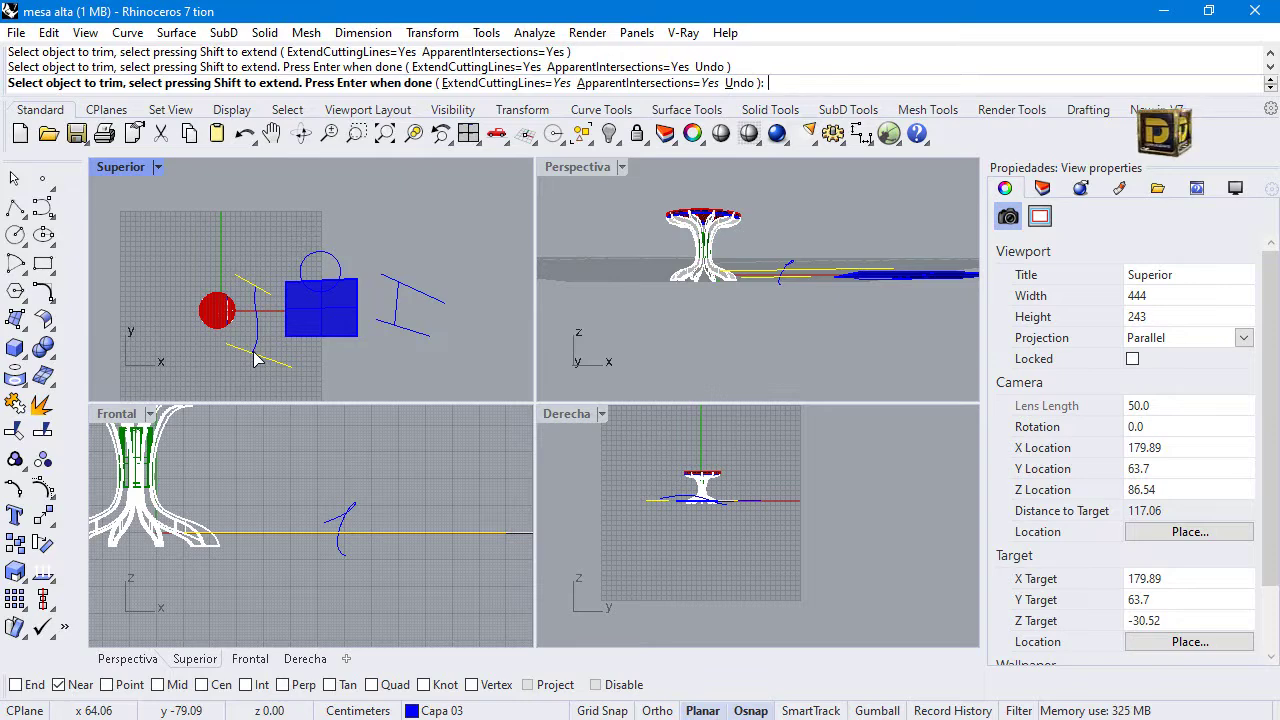
key("Return")
Step: Trim away the part of the rectangular surface that lies inside the overlapping circle, with the circle as cutting object
scroll(317, 306, "up", 2)
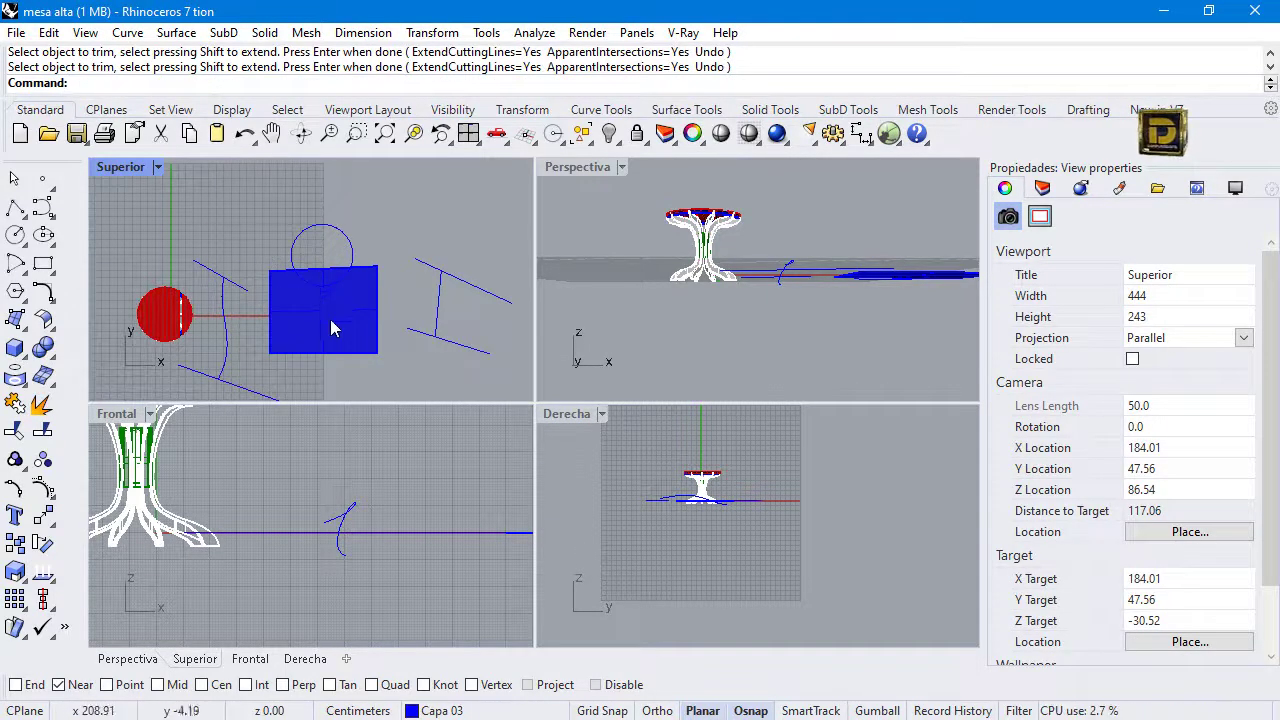
left_click(336, 329)
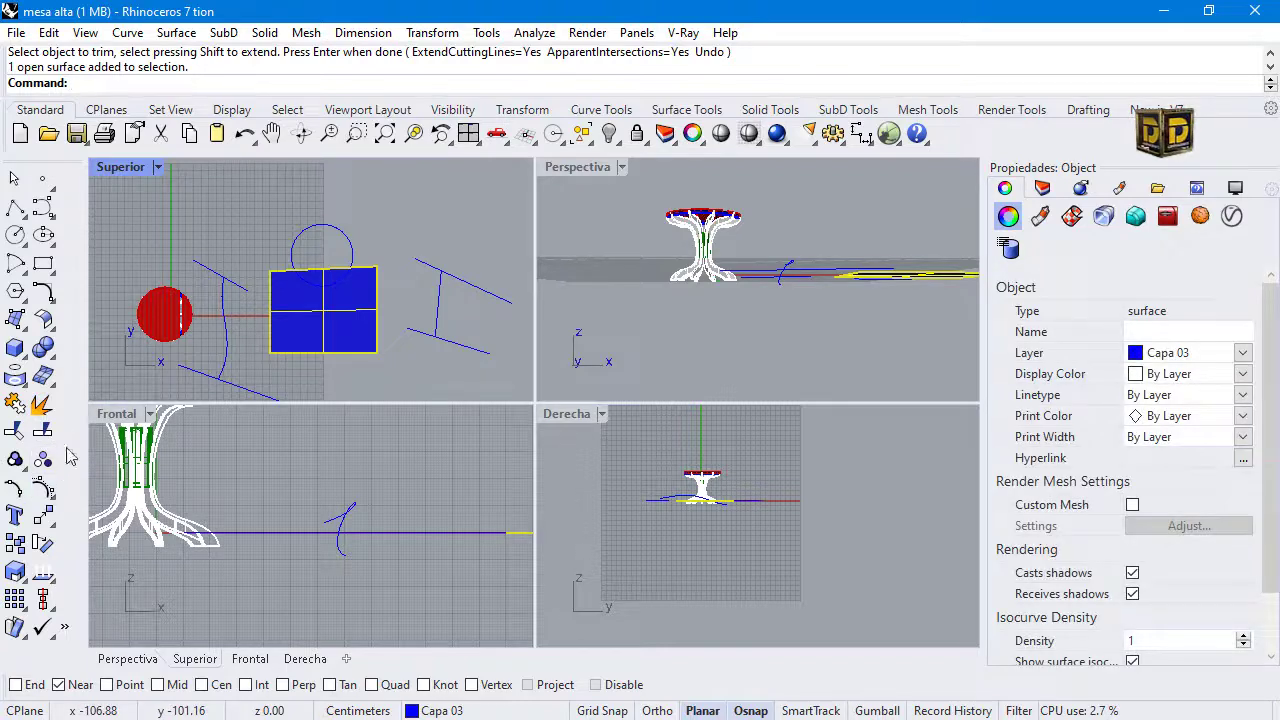
key("Escape")
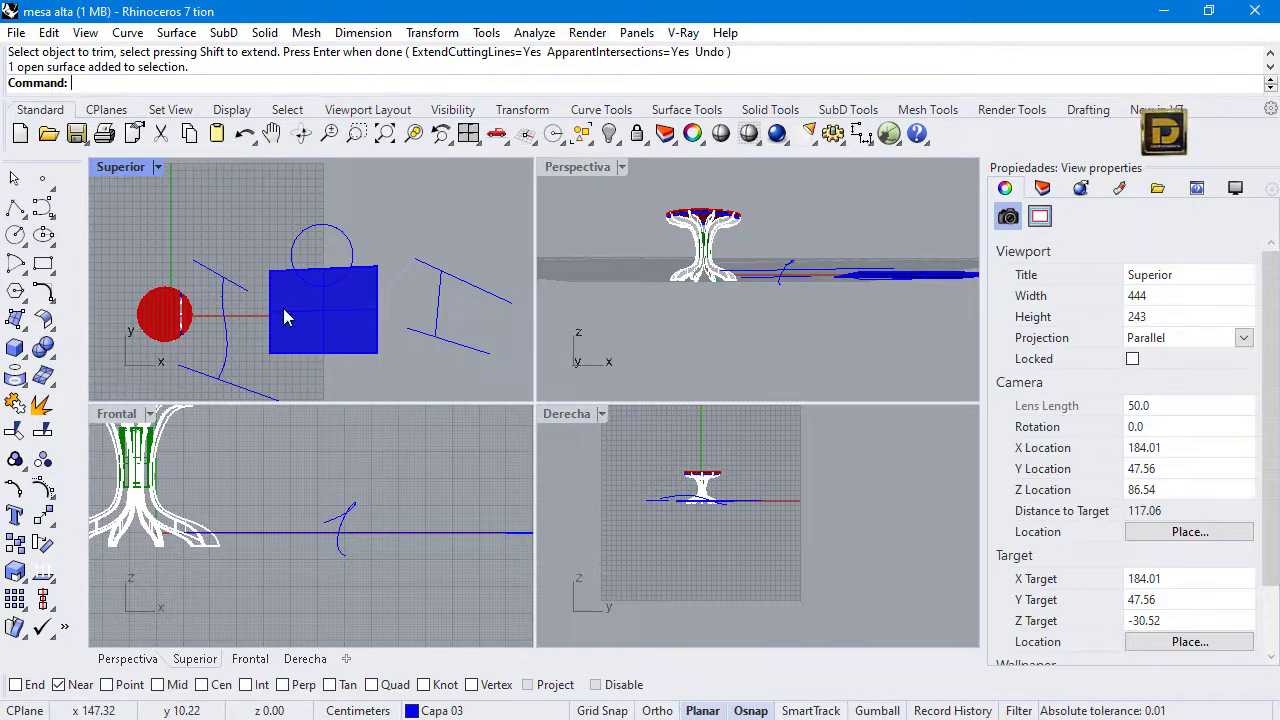
left_click(14, 432)
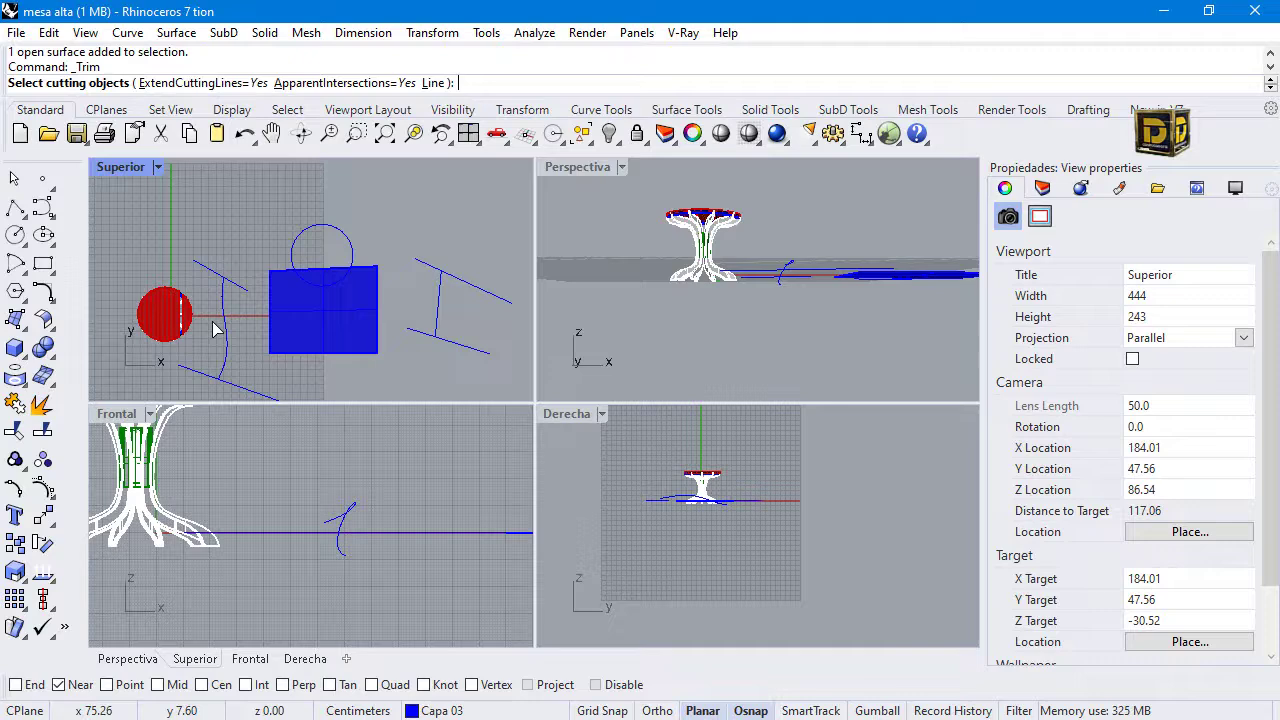
left_click(352, 257)
key("Return")
scroll(334, 276, "up", 5)
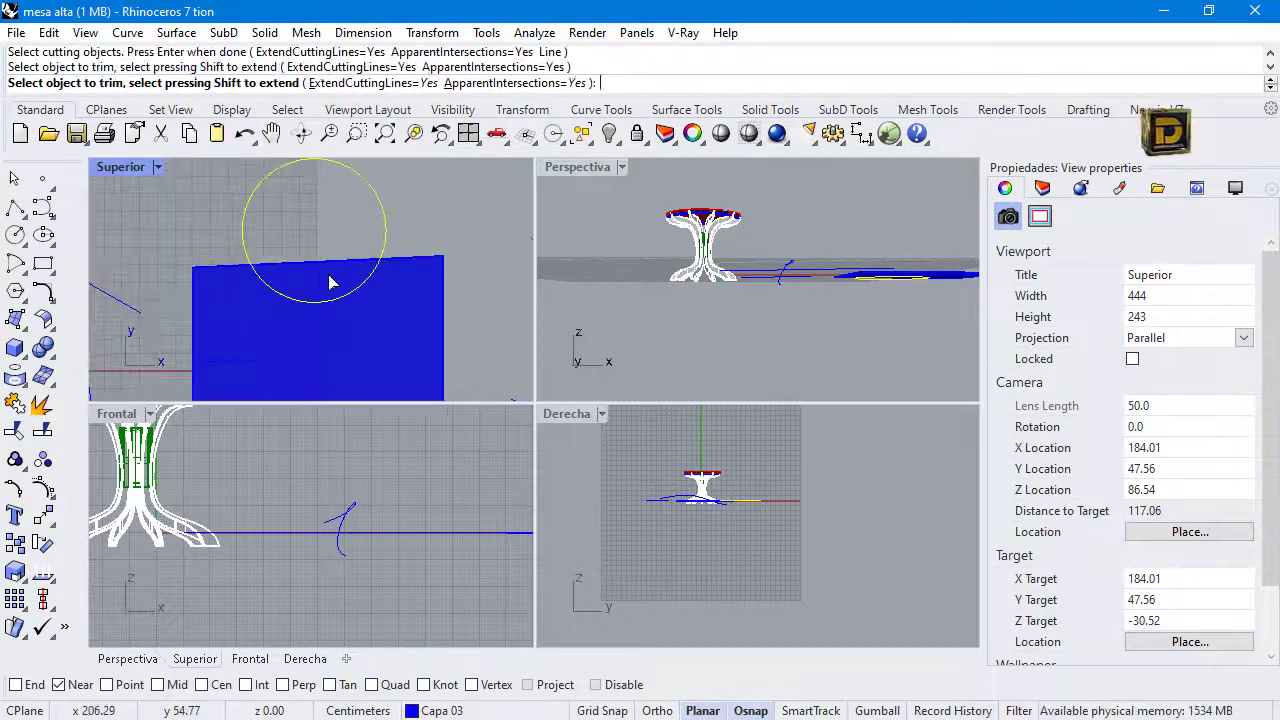
left_click(332, 281)
scroll(366, 274, "down", 3)
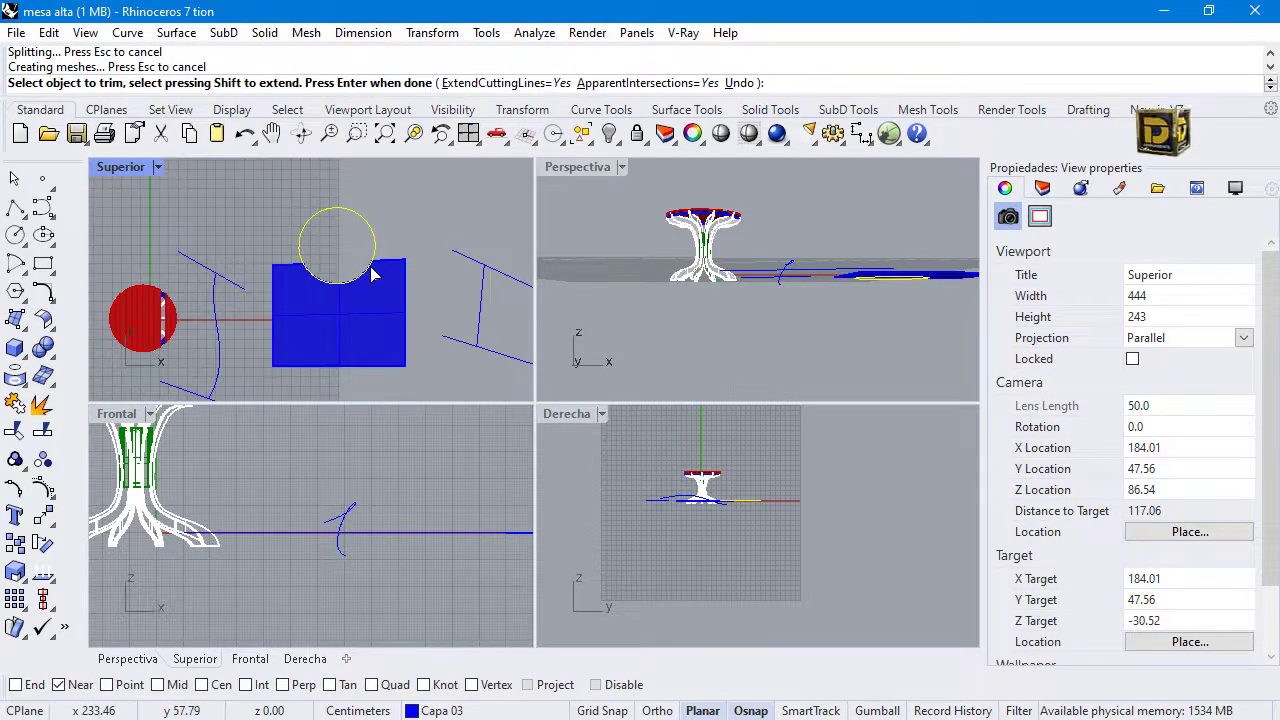
key("Return")
scroll(372, 272, "down", 4)
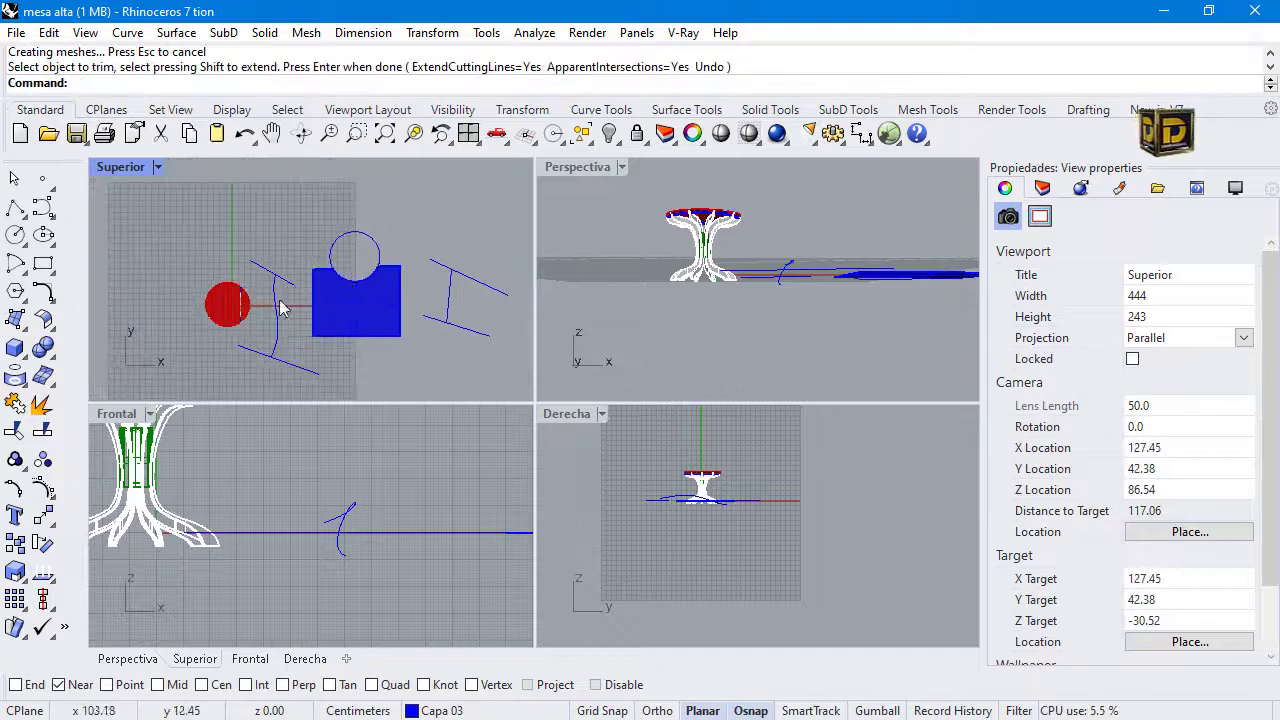
Step: Delete all practice curves, the circle and the trimmed surface beside the table
scroll(234, 316, "up", 12)
scroll(260, 330, "down", 14)
left_click_drag(461, 240, 288, 382)
key("Delete")
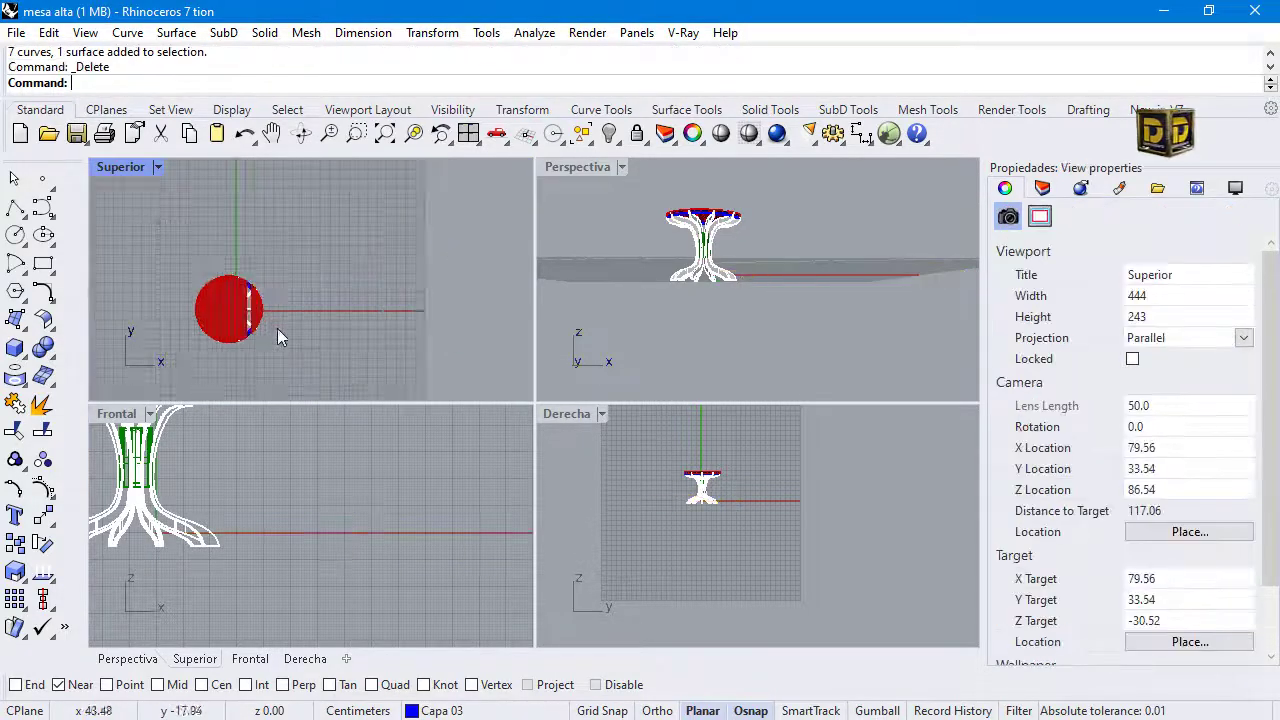
Step: Create a four-corner surface beside the table in the top view, starting at about x 71, y 51 cm
left_click(15, 319)
left_click(302, 263)
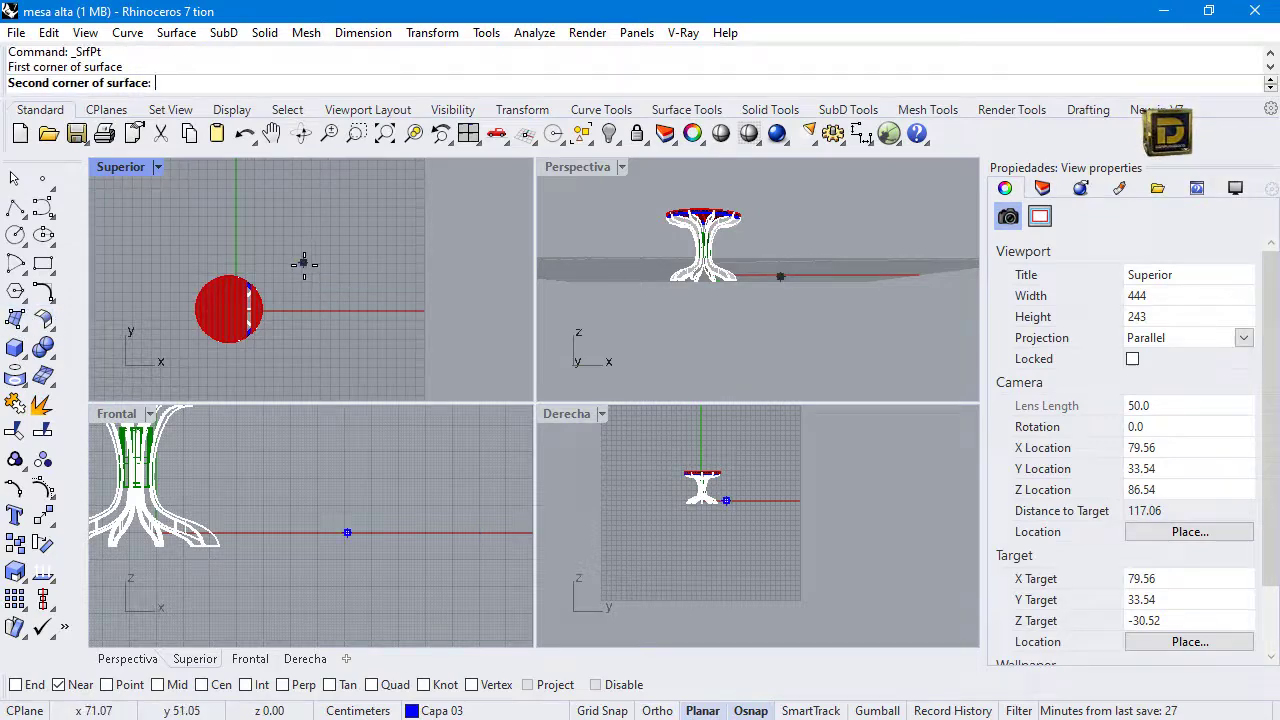
left_click(301, 353)
left_click(452, 351)
left_click(450, 250)
Step: Rebuild the new four-corner surface with the point counts offered by the Rebuild command
left_click(424, 310)
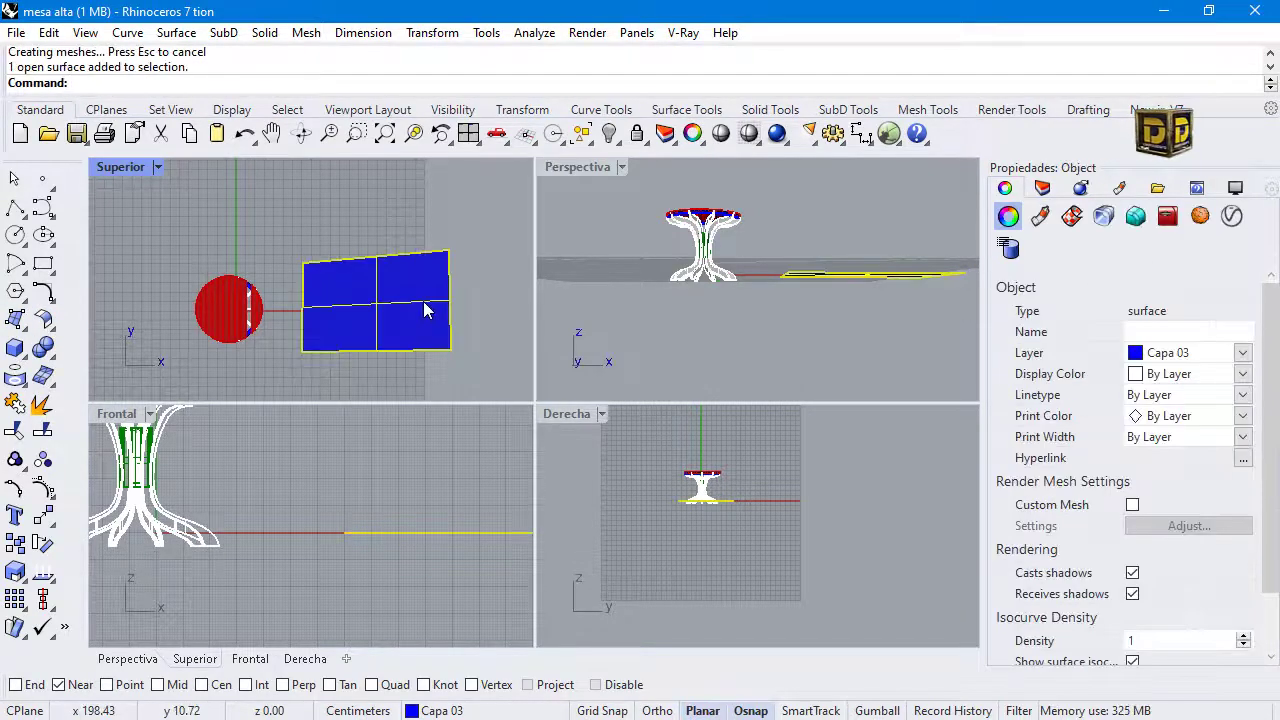
key("Return")
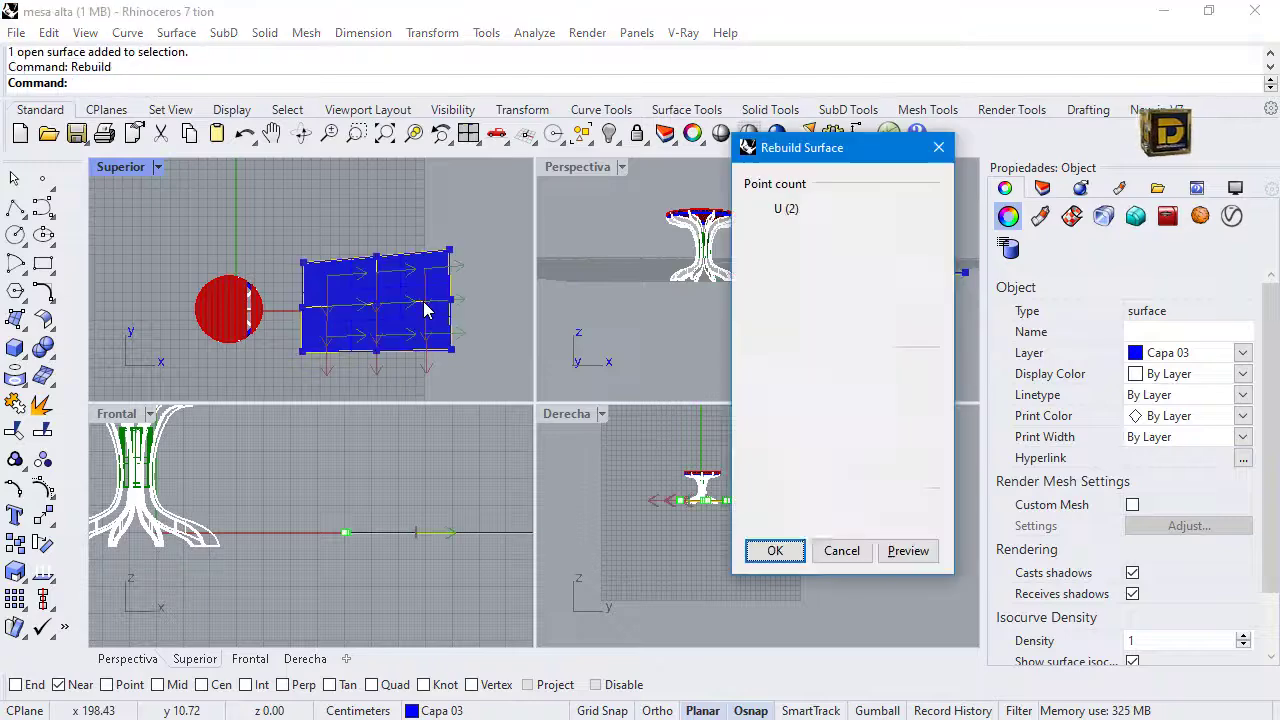
left_click(772, 549)
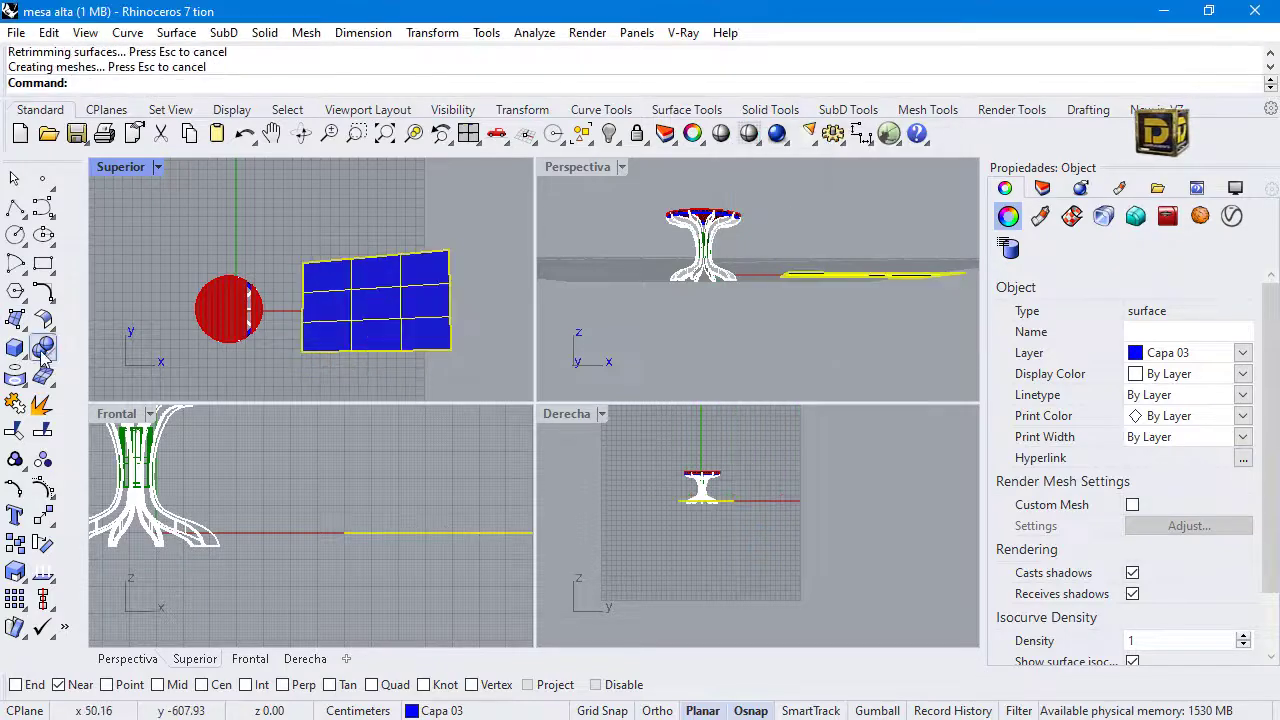
Step: Show the rebuilt surface's control points and raise two interior ones in the front view to make it bulge upward
left_click(42, 488)
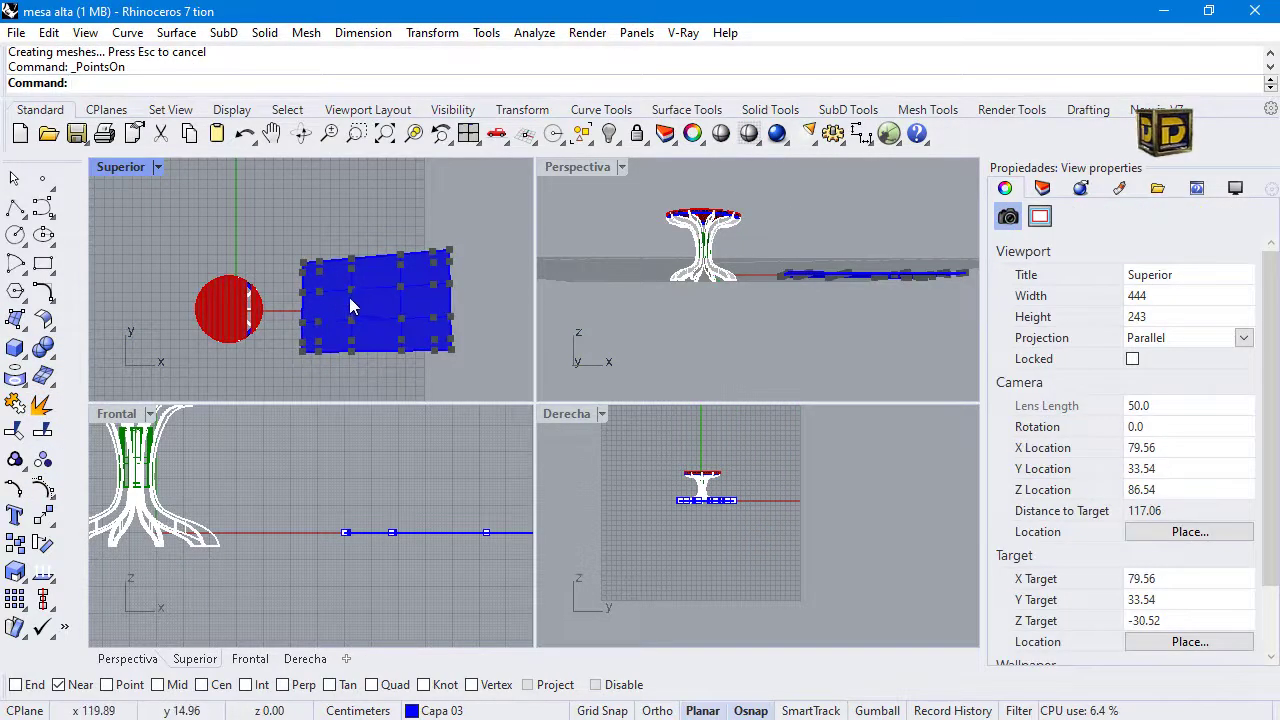
left_click(350, 298)
left_click(350, 292)
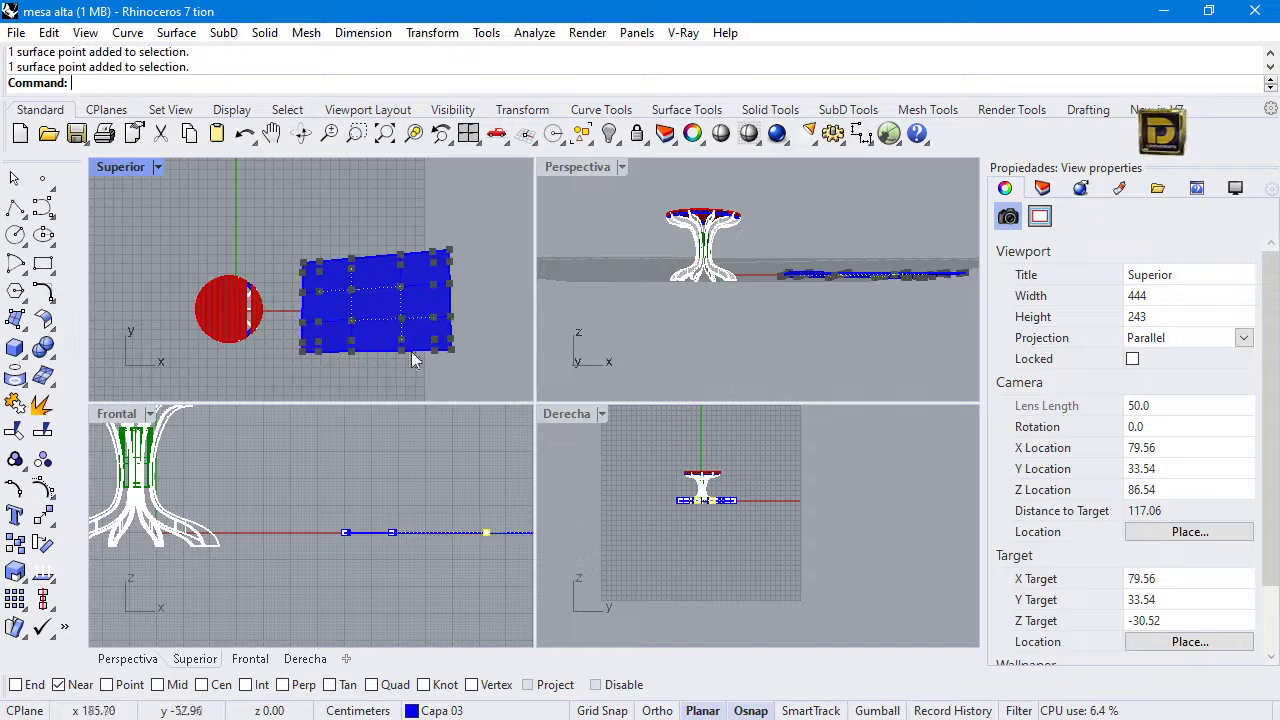
left_click_drag(485, 532, 443, 485)
scroll(443, 485, "down", 3)
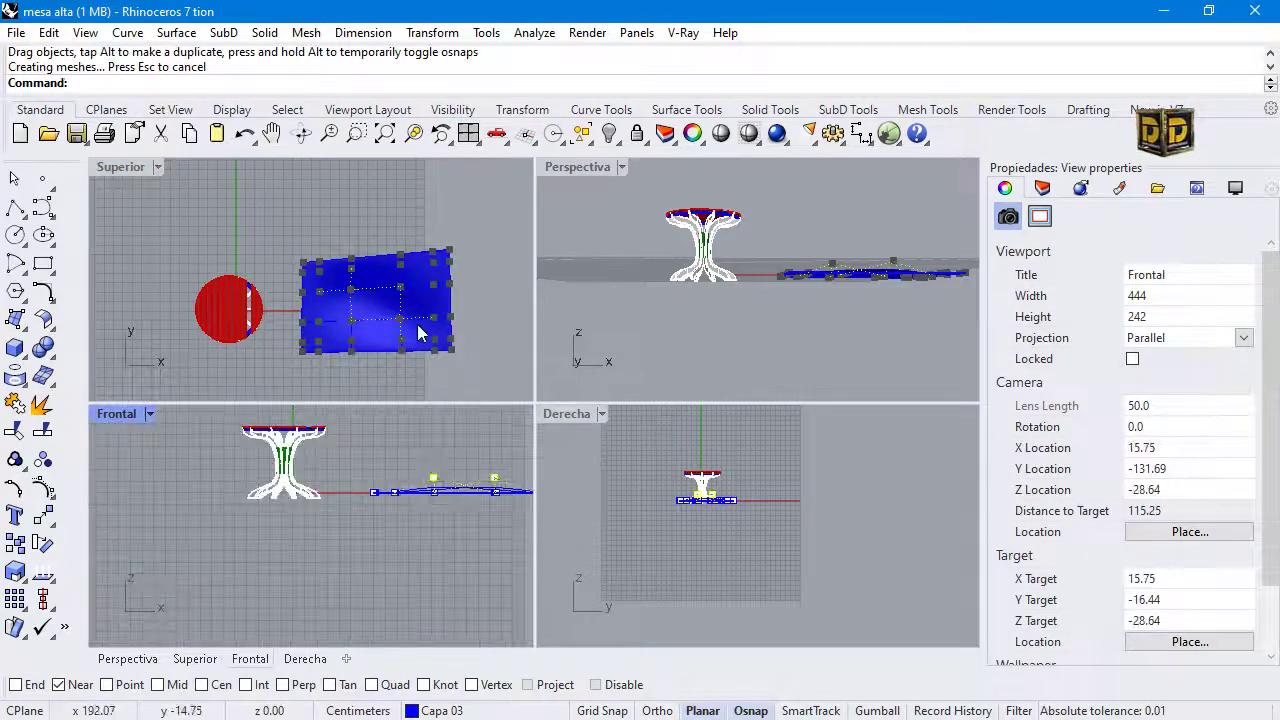
Step: Pull one interior control point near the surface's upper-right corner down below the surface in the front view
left_click(433, 264)
left_click(482, 315)
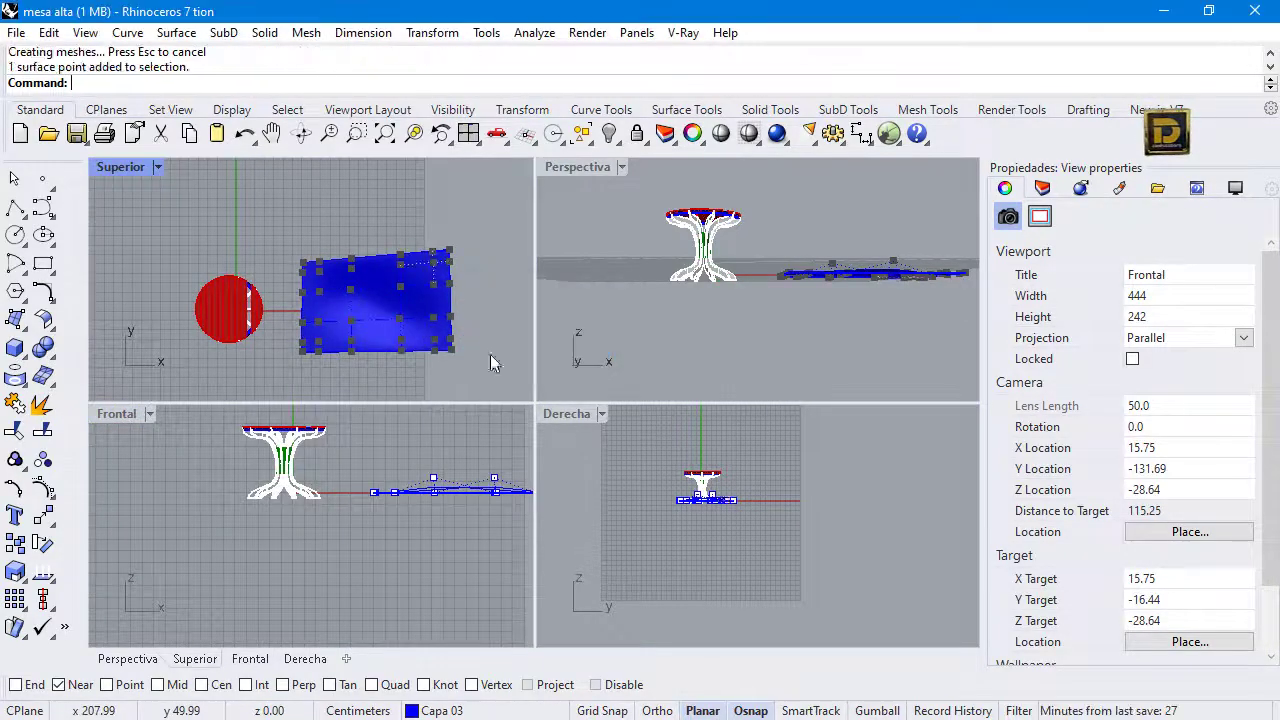
scroll(413, 490, "down", 3)
left_click_drag(465, 485, 476, 547)
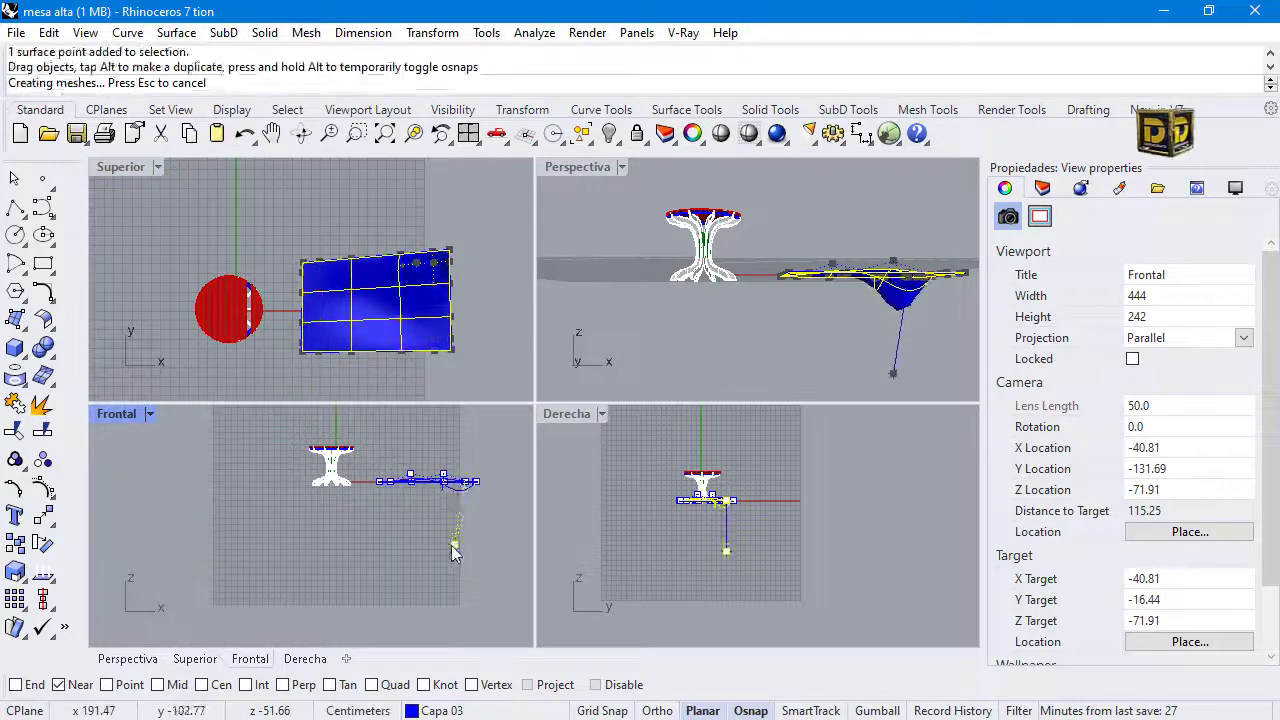
Step: Pull control points near the surface's table-side end downward in the front view, and hide the control points
left_click(328, 321)
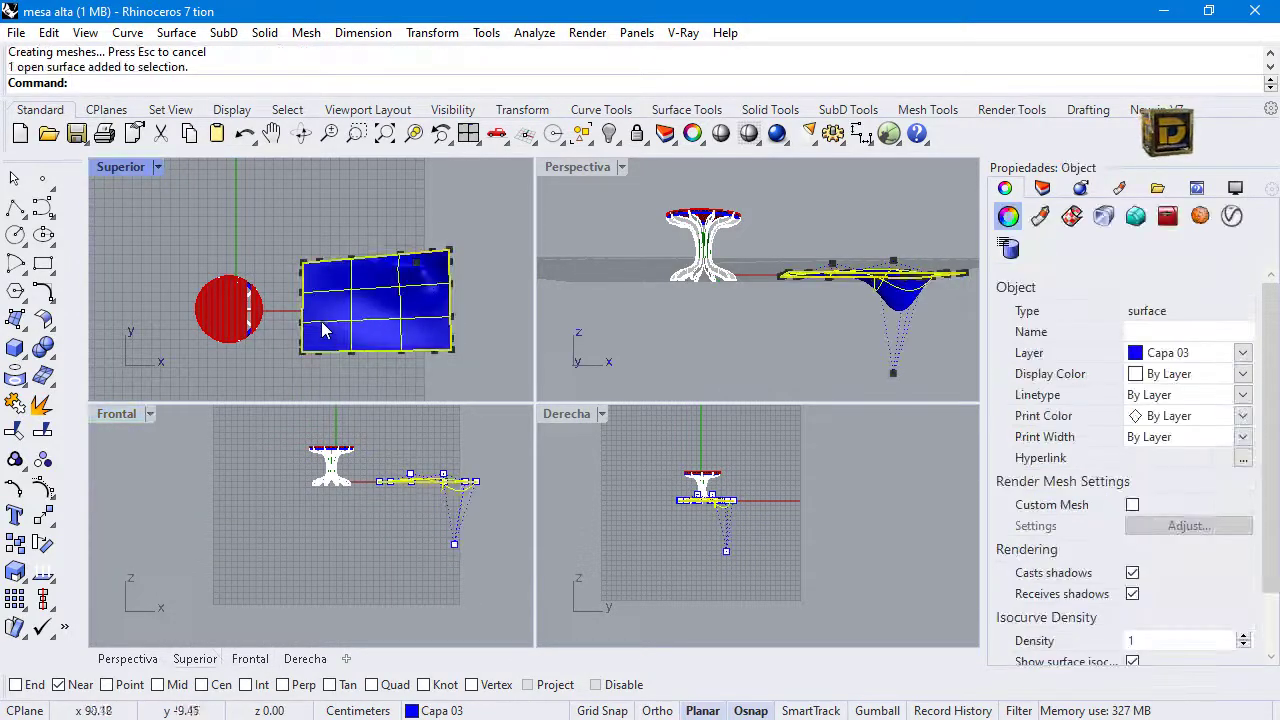
left_click(43, 488)
key("Escape")
left_click(315, 331)
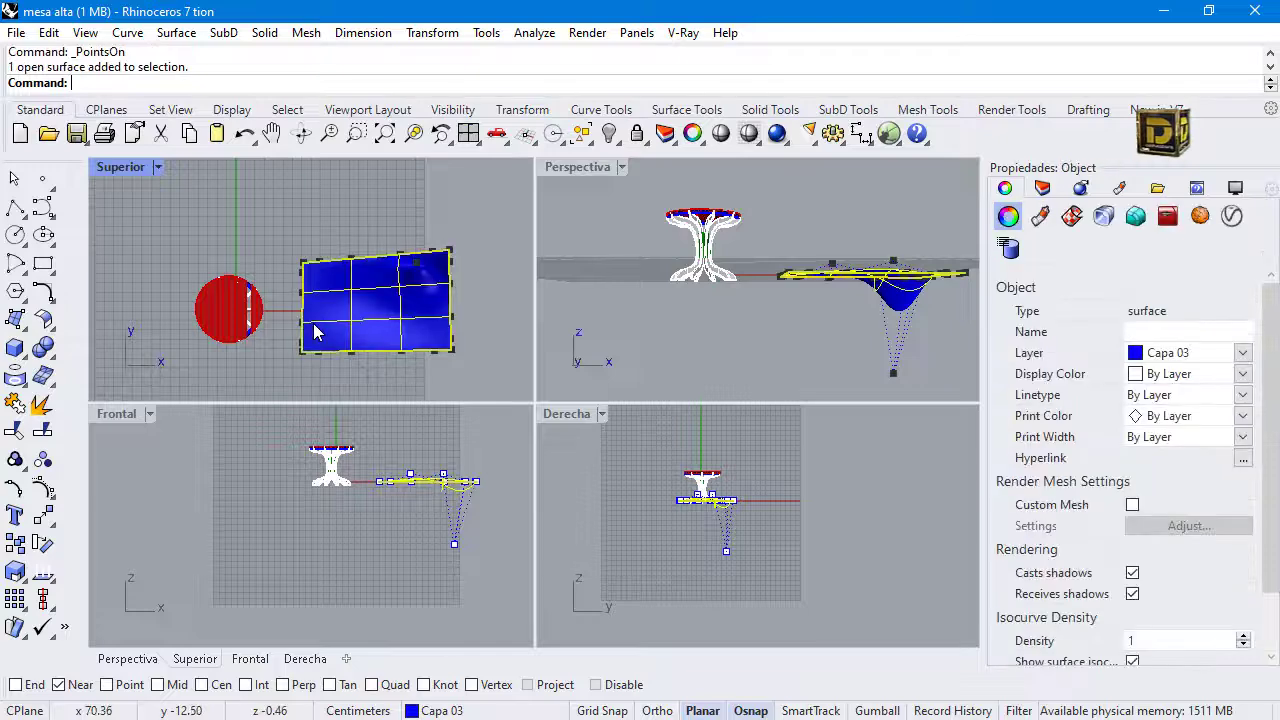
scroll(390, 483, "up", 15)
left_click_drag(355, 429, 363, 517)
scroll(287, 488, "down", 8)
key("Escape")
key("Escape")
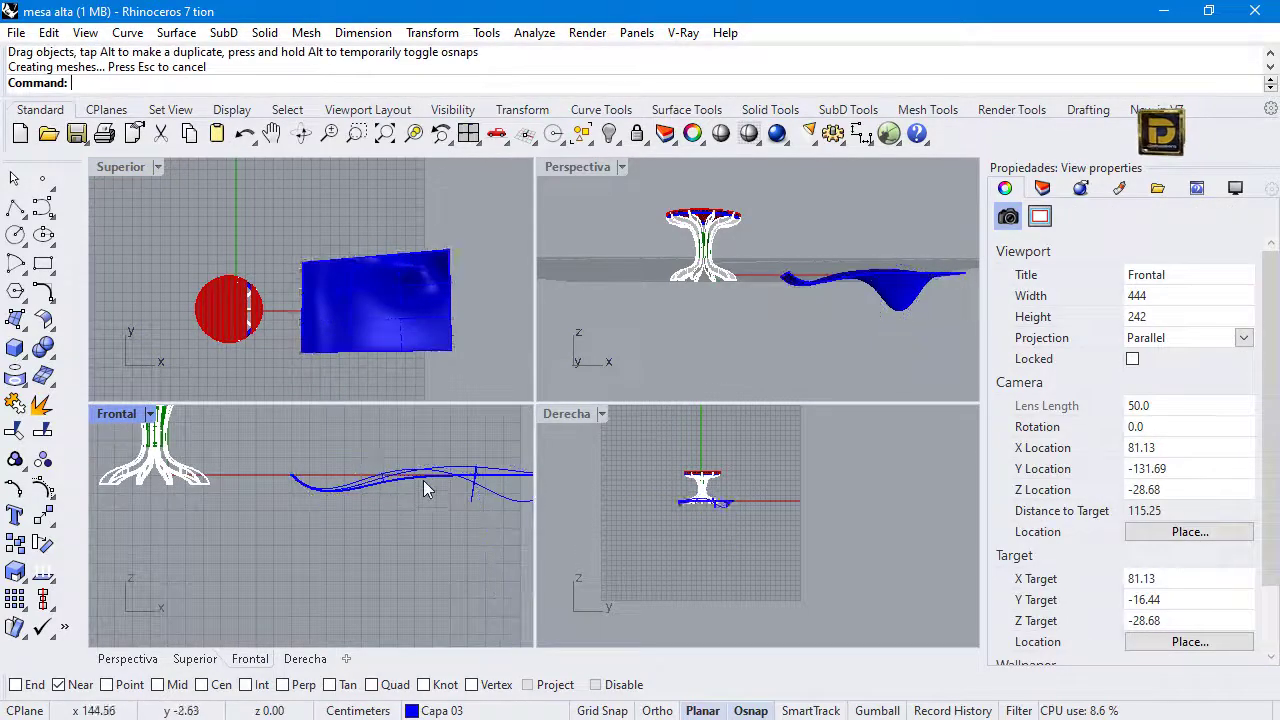
Step: Move the curved surface below the ground axis in the front view, and draw a circle over its interior in the top view
left_click_drag(419, 473, 388, 533)
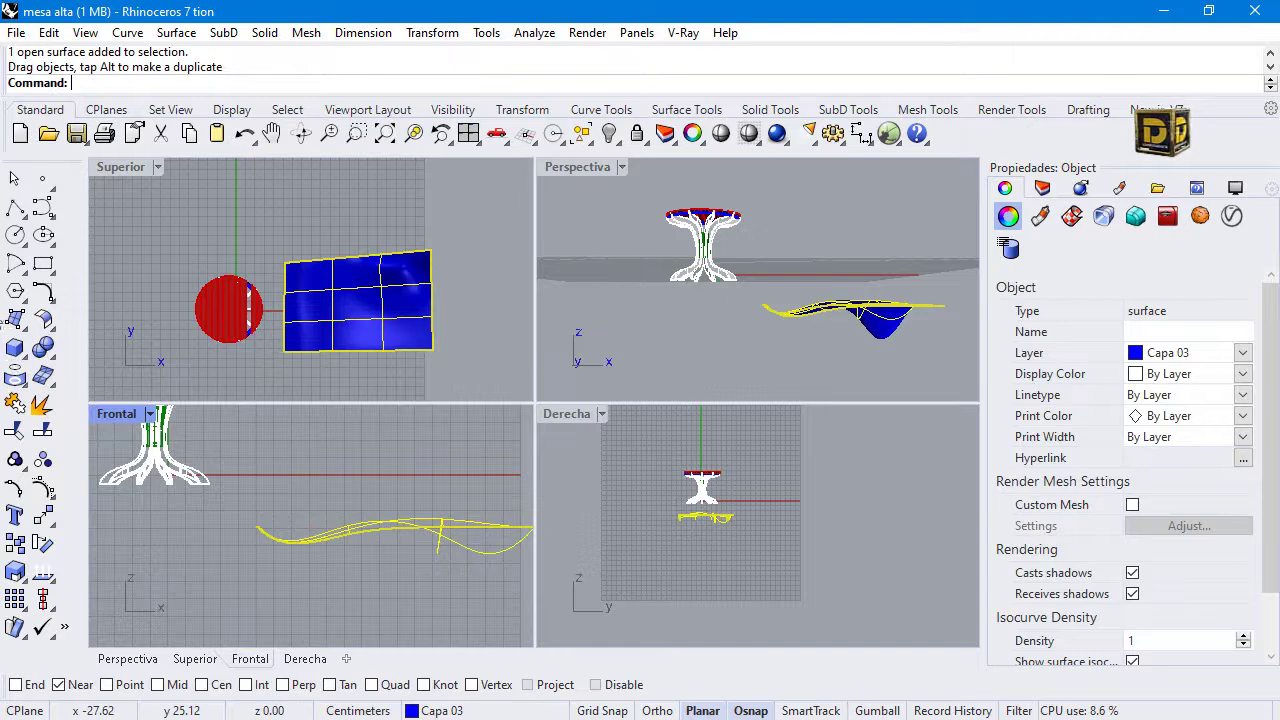
left_click(14, 236)
scroll(352, 319, "up", 5)
left_click(352, 319)
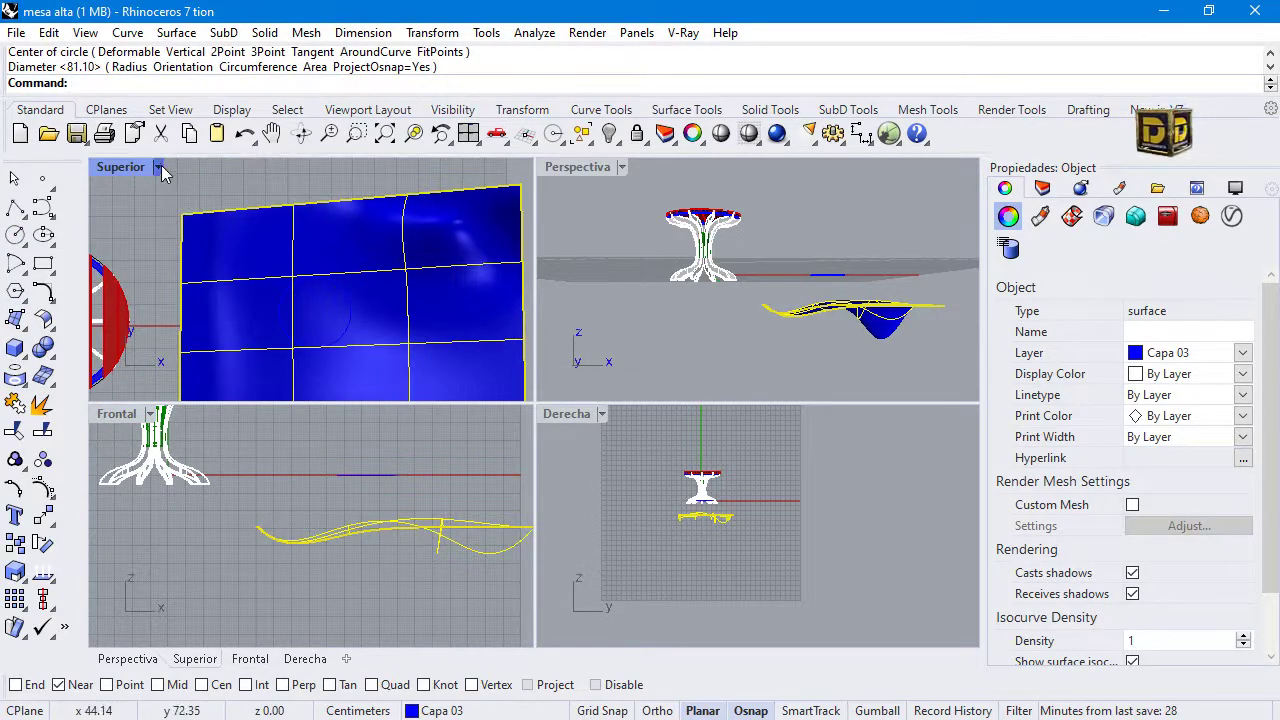
Step: Trim the curved surface inside the circle in the top view, using the circle as the cutting object
left_click(366, 475)
left_click_drag(302, 436, 405, 486)
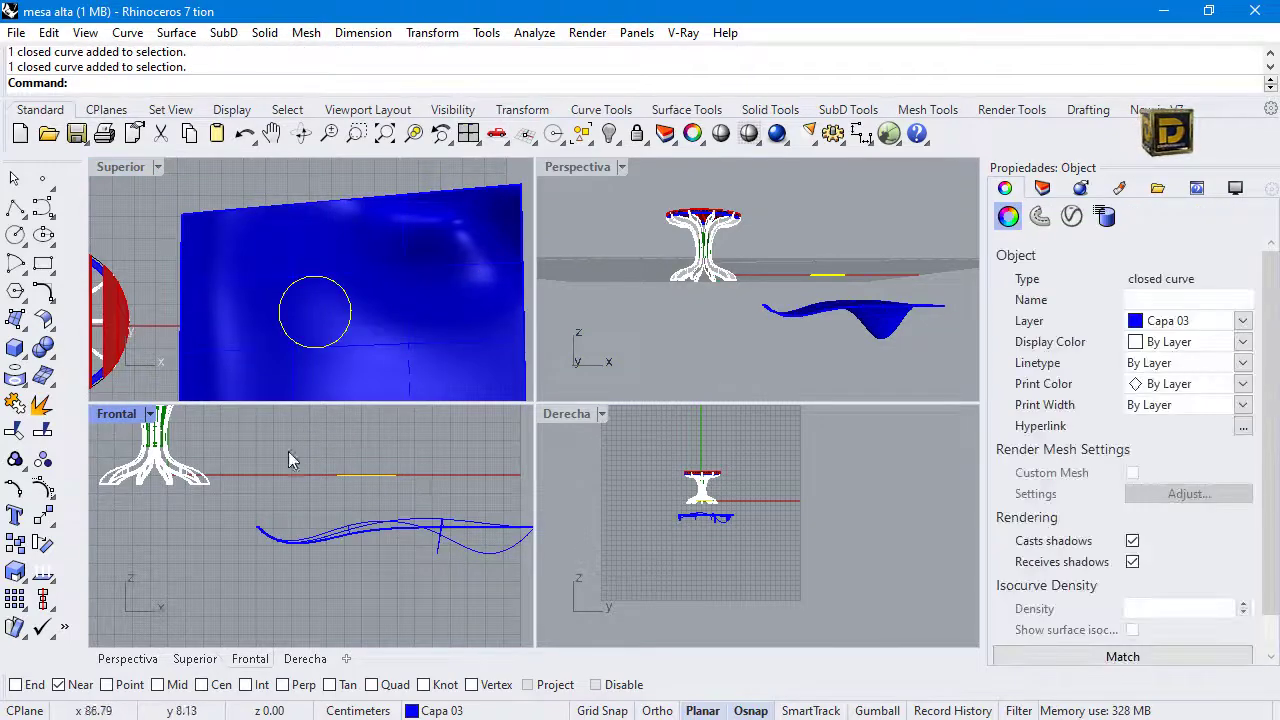
left_click(15, 432)
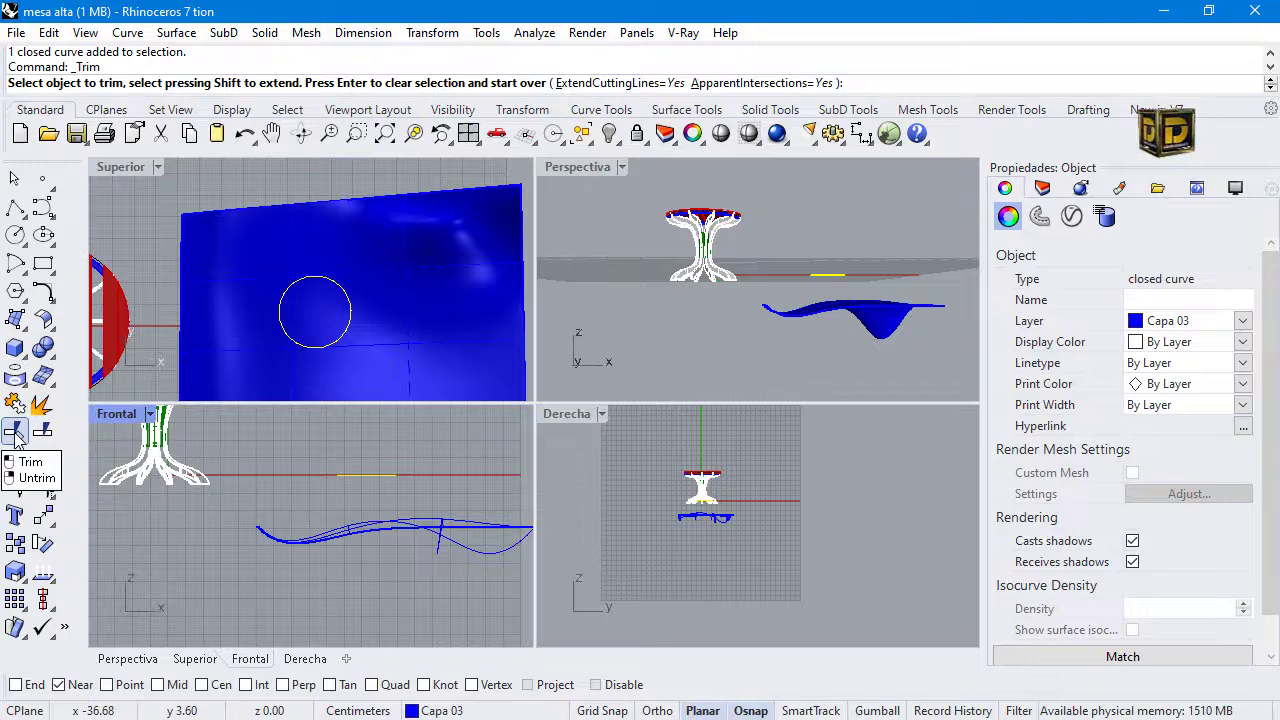
key("Escape")
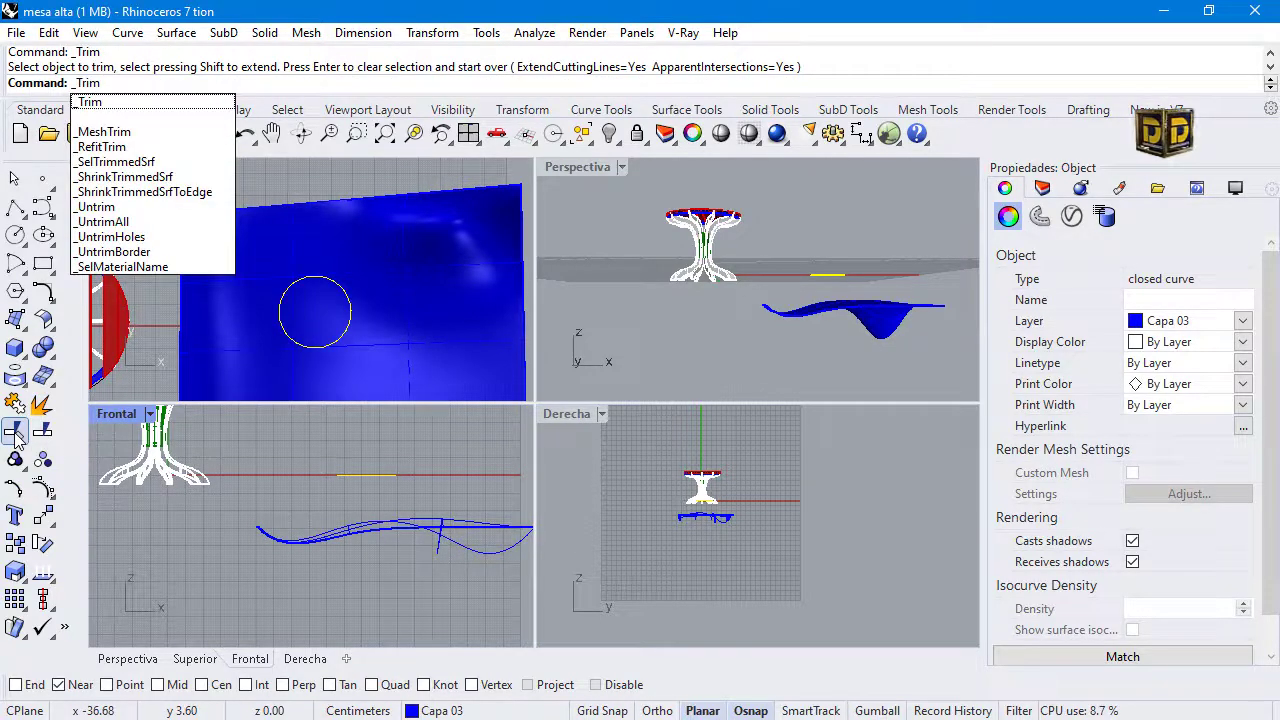
key("Return")
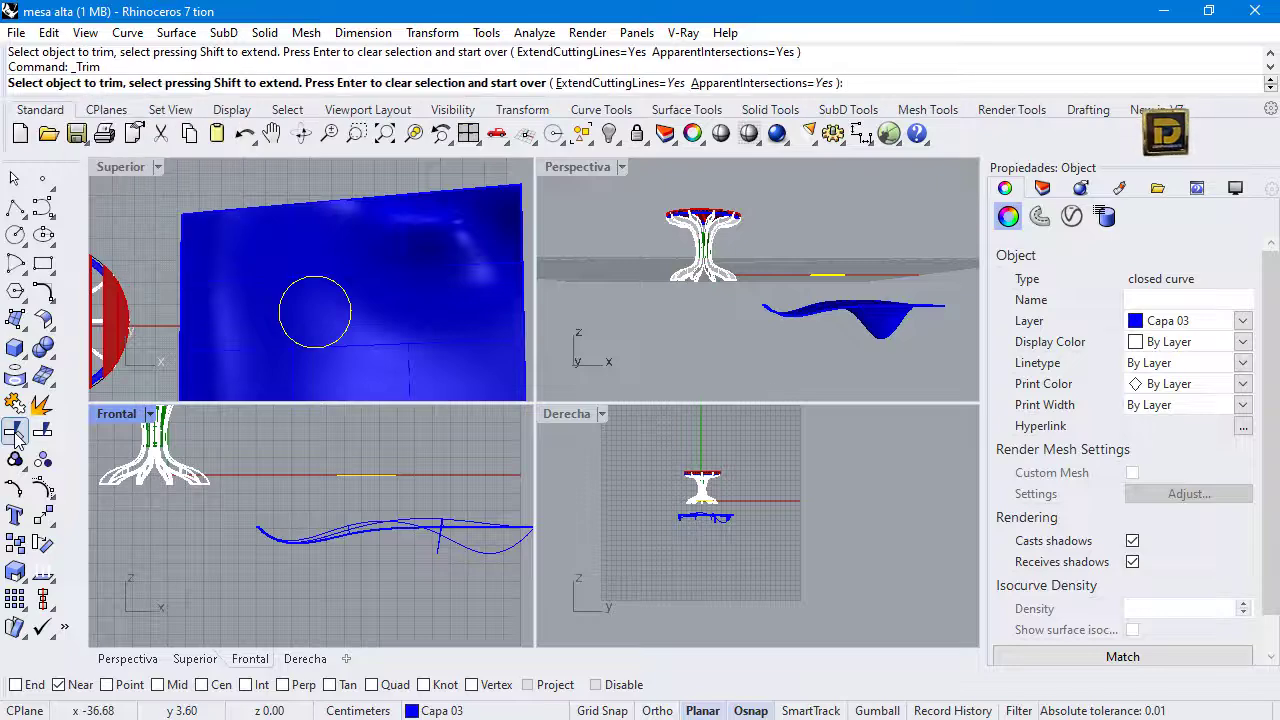
left_click(316, 322)
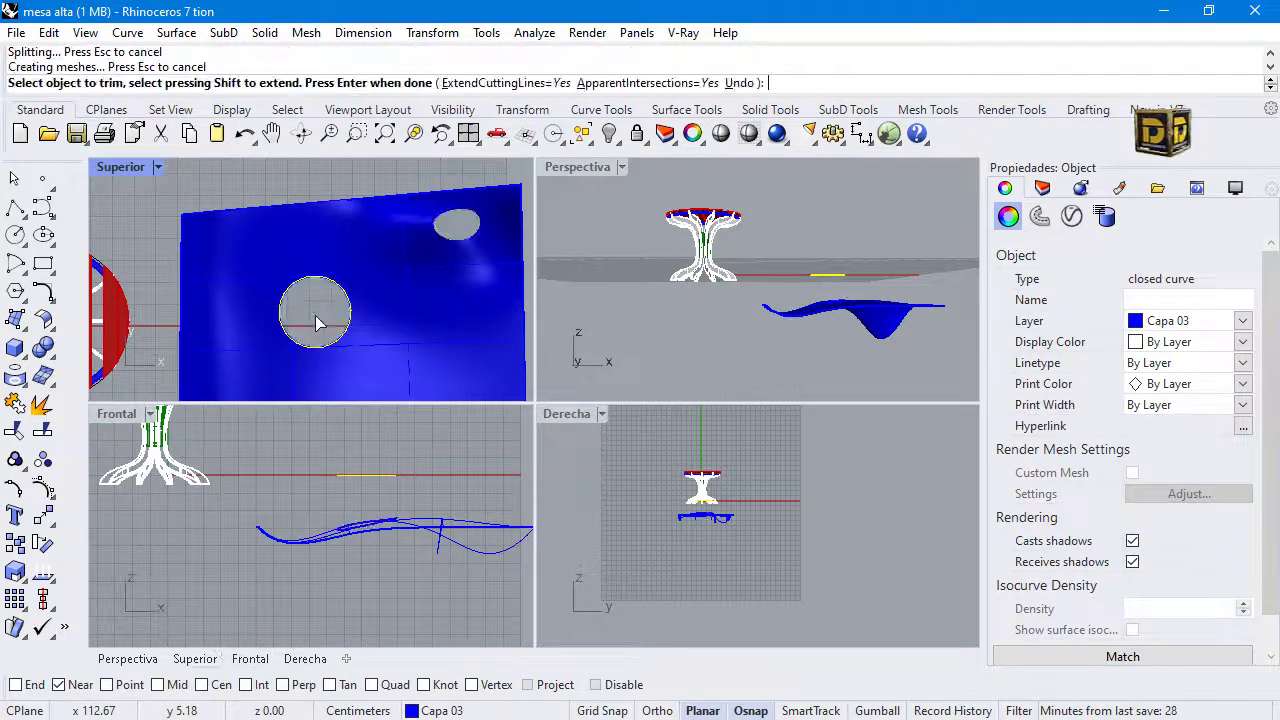
scroll(296, 316, "down", 3)
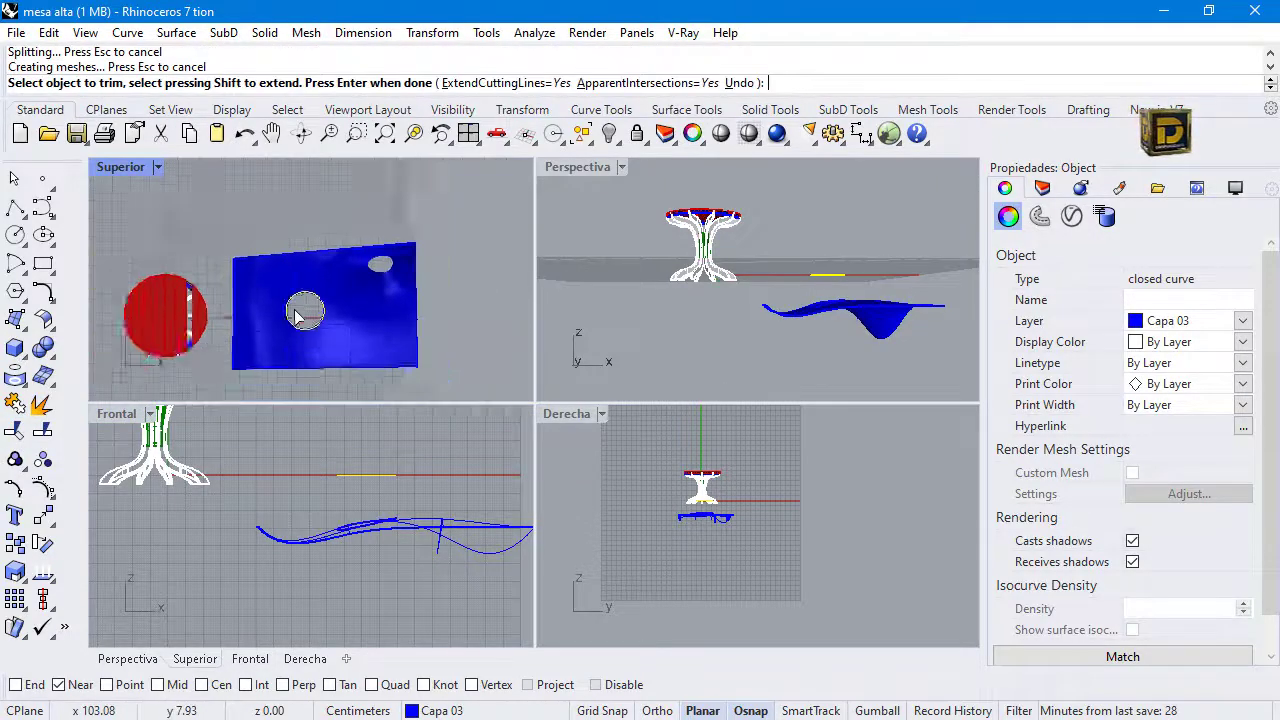
scroll(296, 316, "up", 2)
key("ctrl+z")
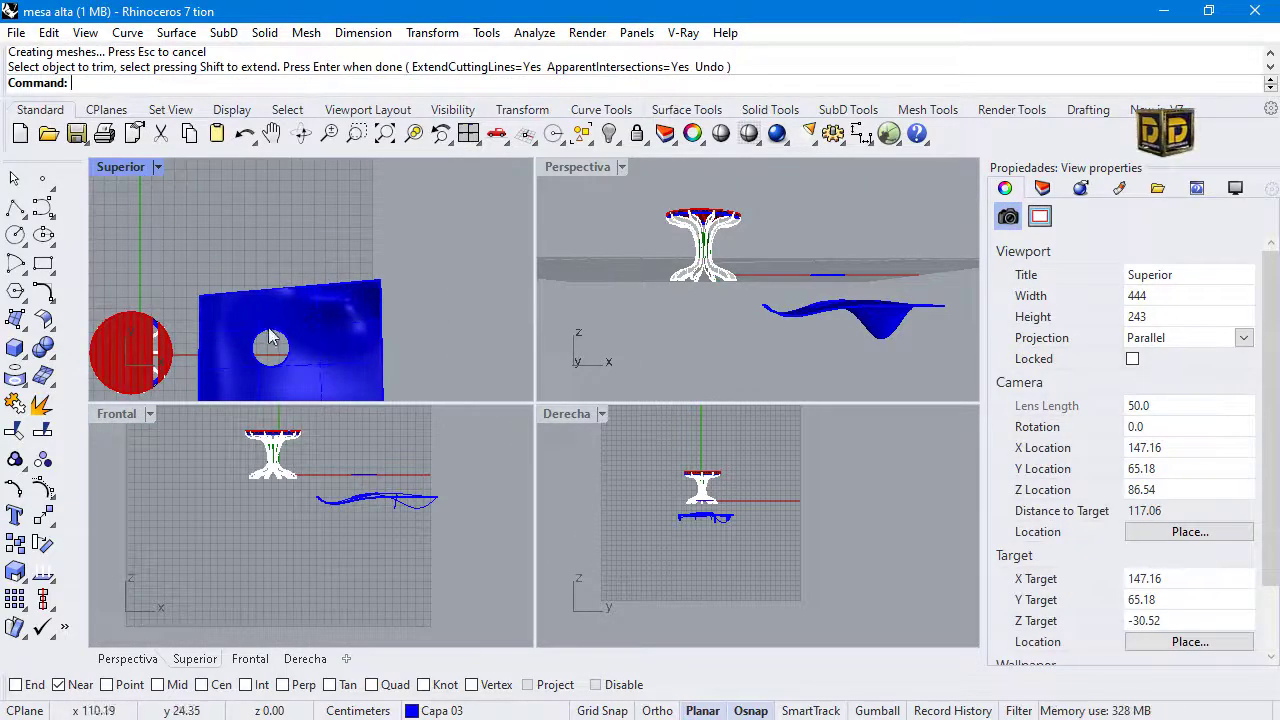
right_click_drag(270, 338, 349, 268)
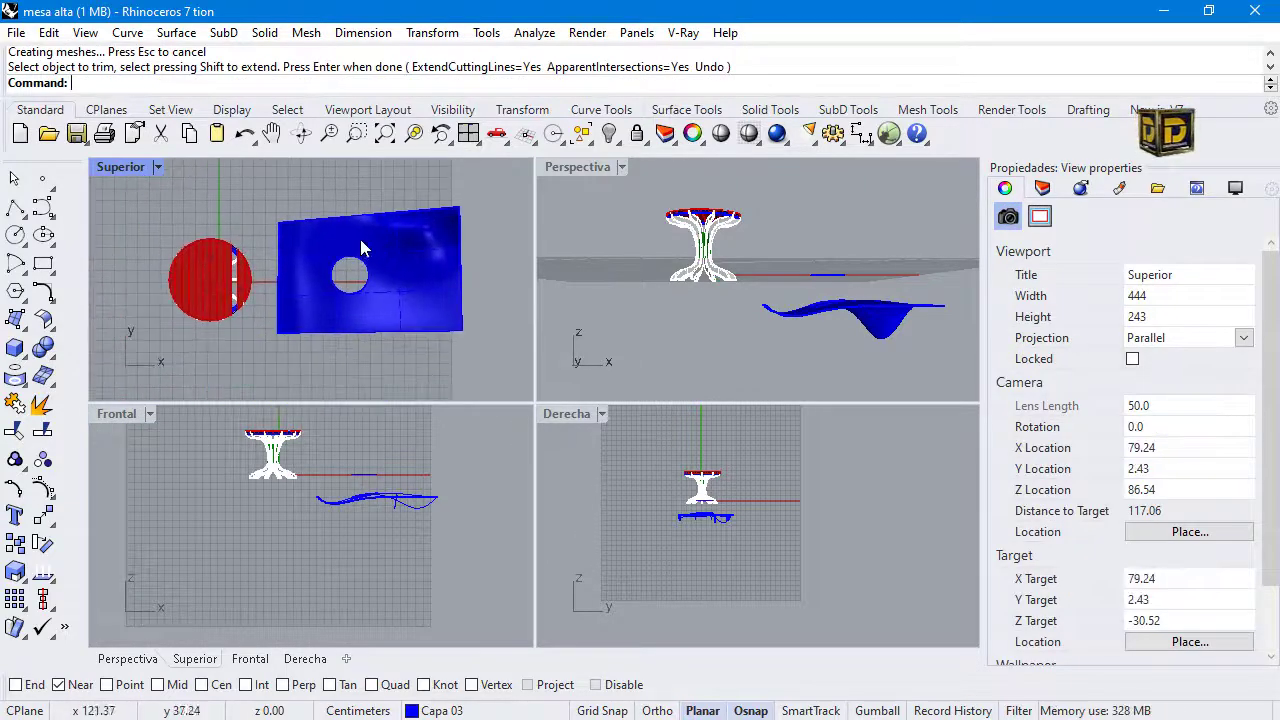
Step: Restart Trim with the circle, cancel it, and undo the circular cut in the surface
left_click(366, 476)
scroll(388, 492, "up", 5)
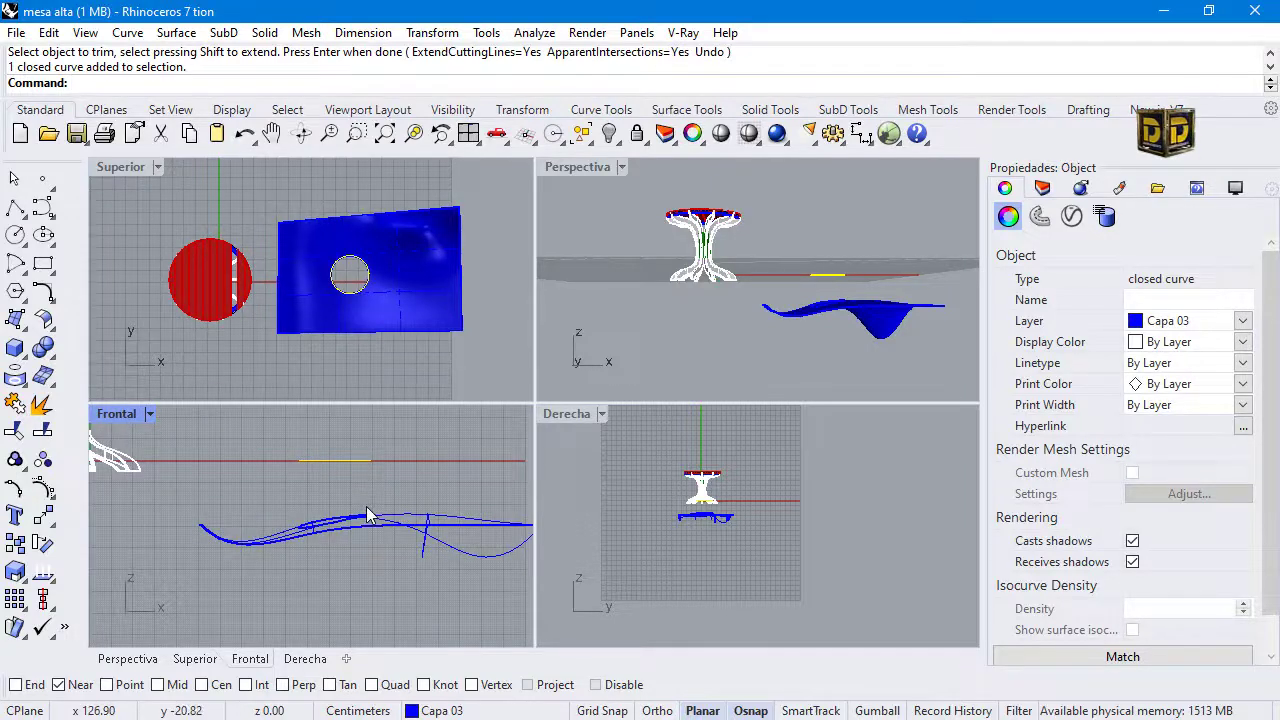
key("Return")
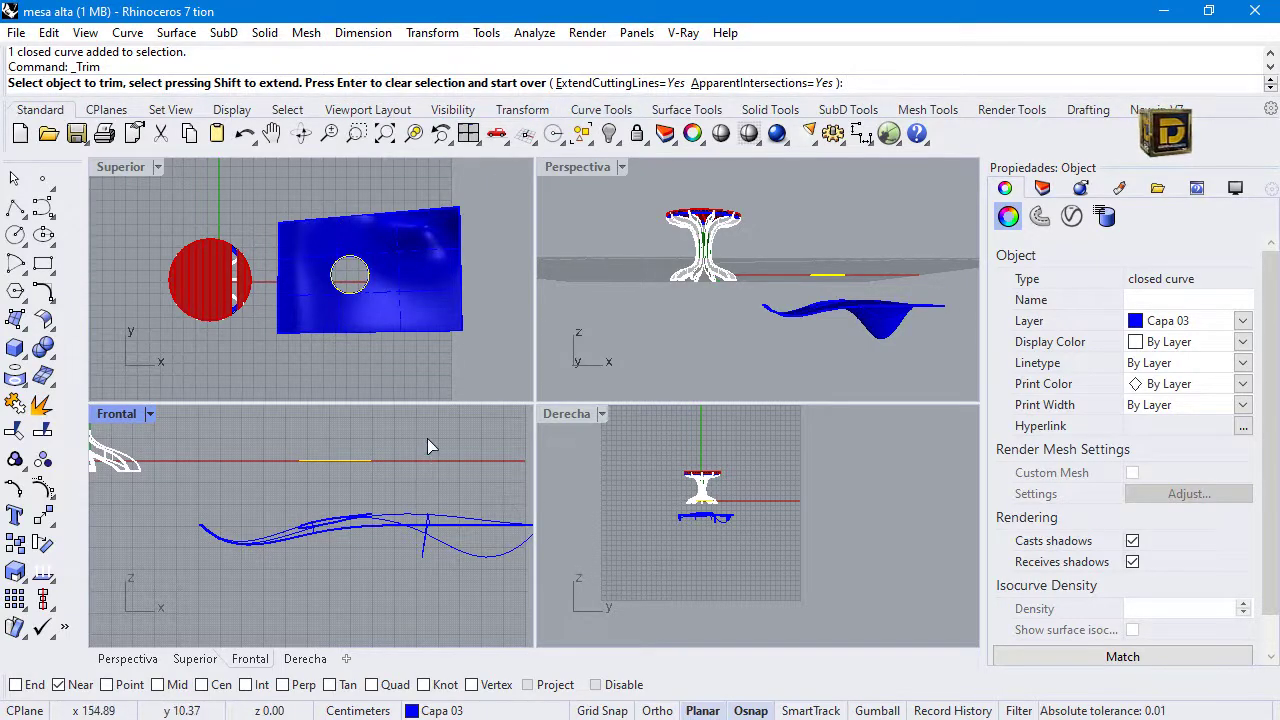
key("ctrl+z")
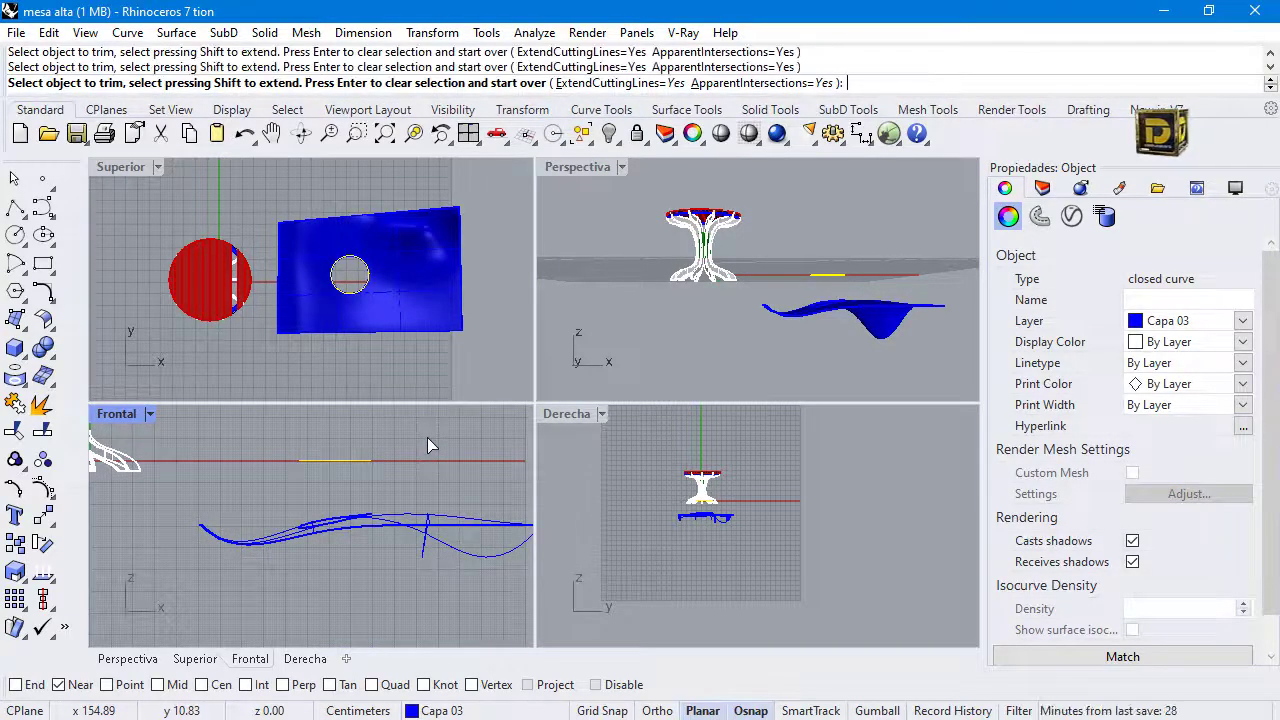
Step: Trim the surface inside the circle in the top view with ExtendCuttingLines=No and ApparentIntersections=No
left_click_drag(276, 194, 376, 339)
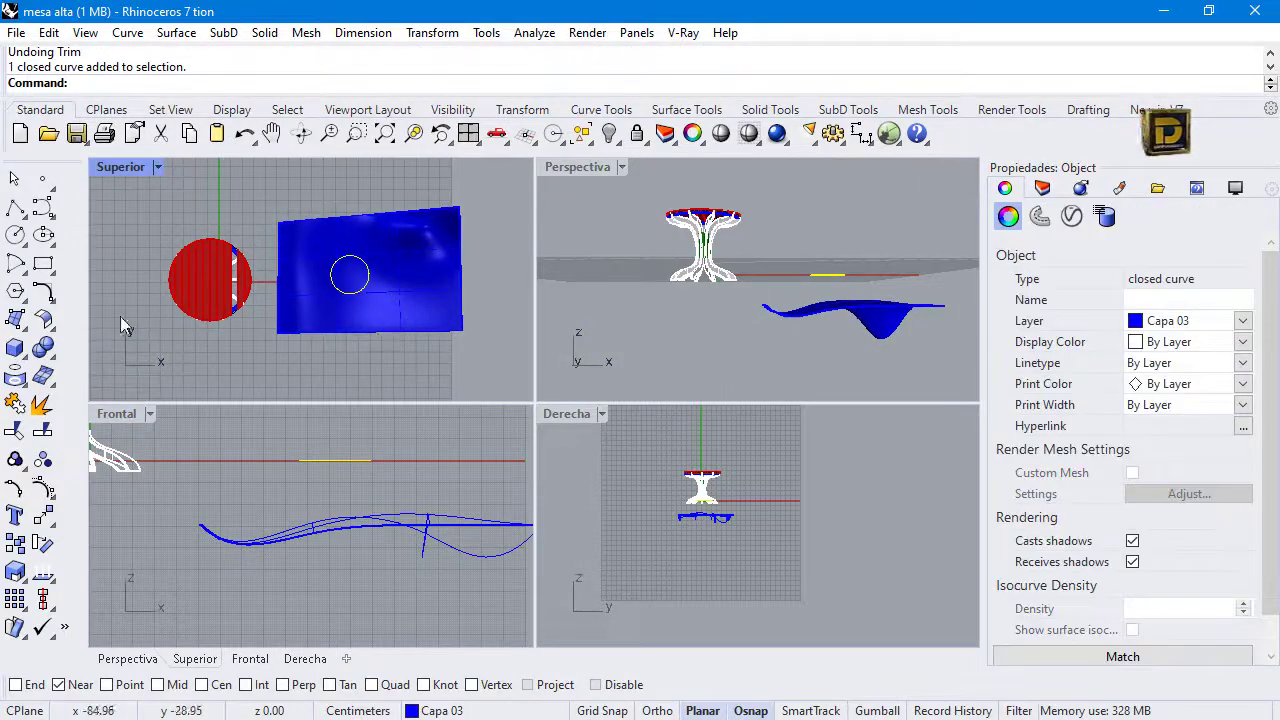
left_click(15, 430)
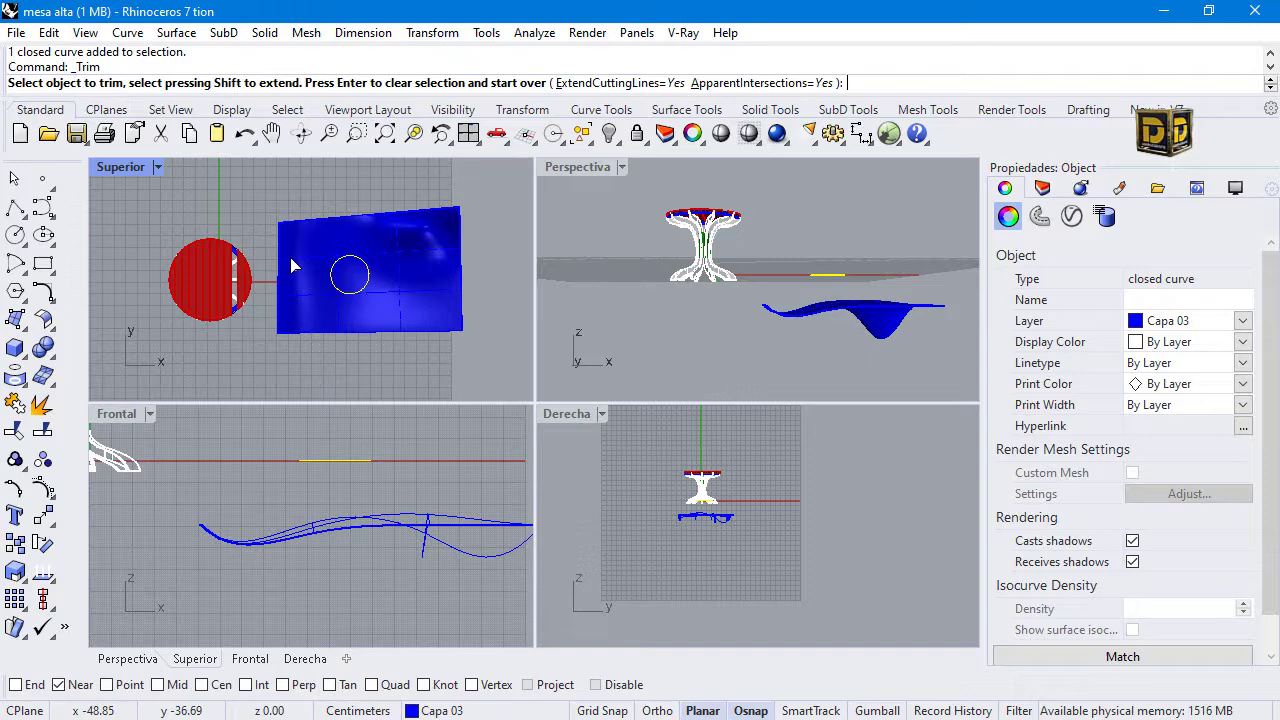
left_click(652, 86)
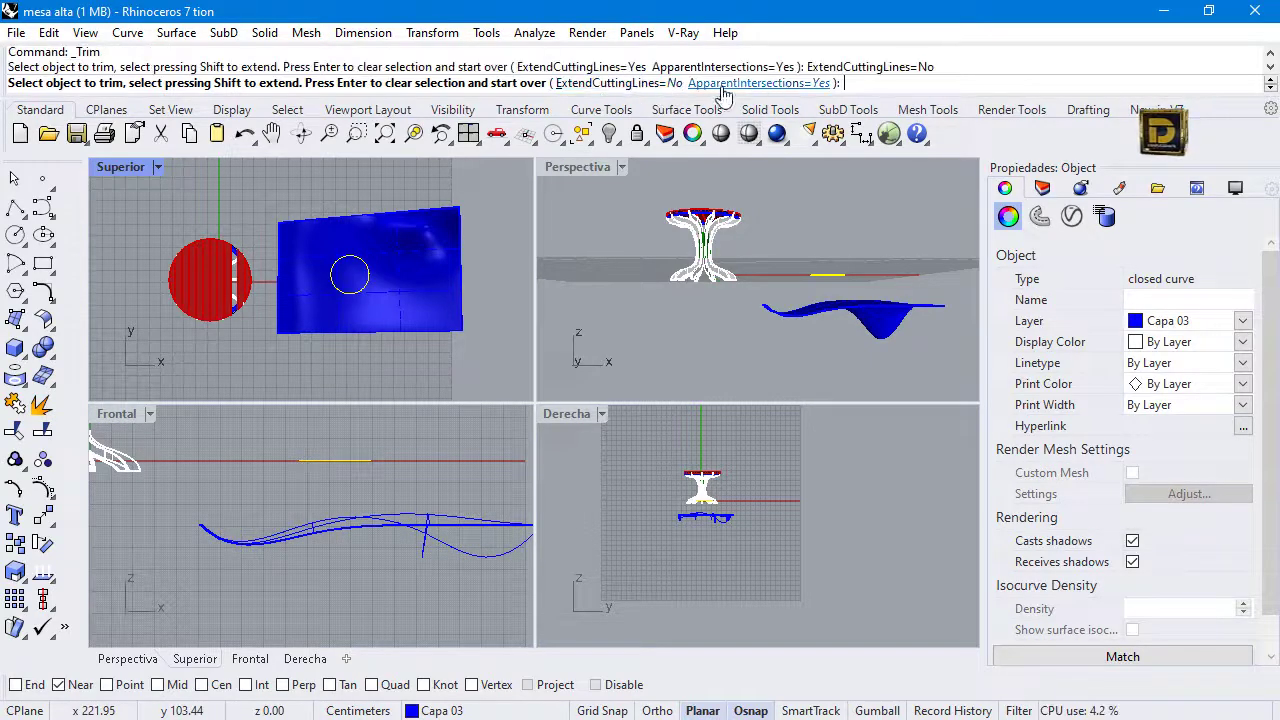
left_click(776, 84)
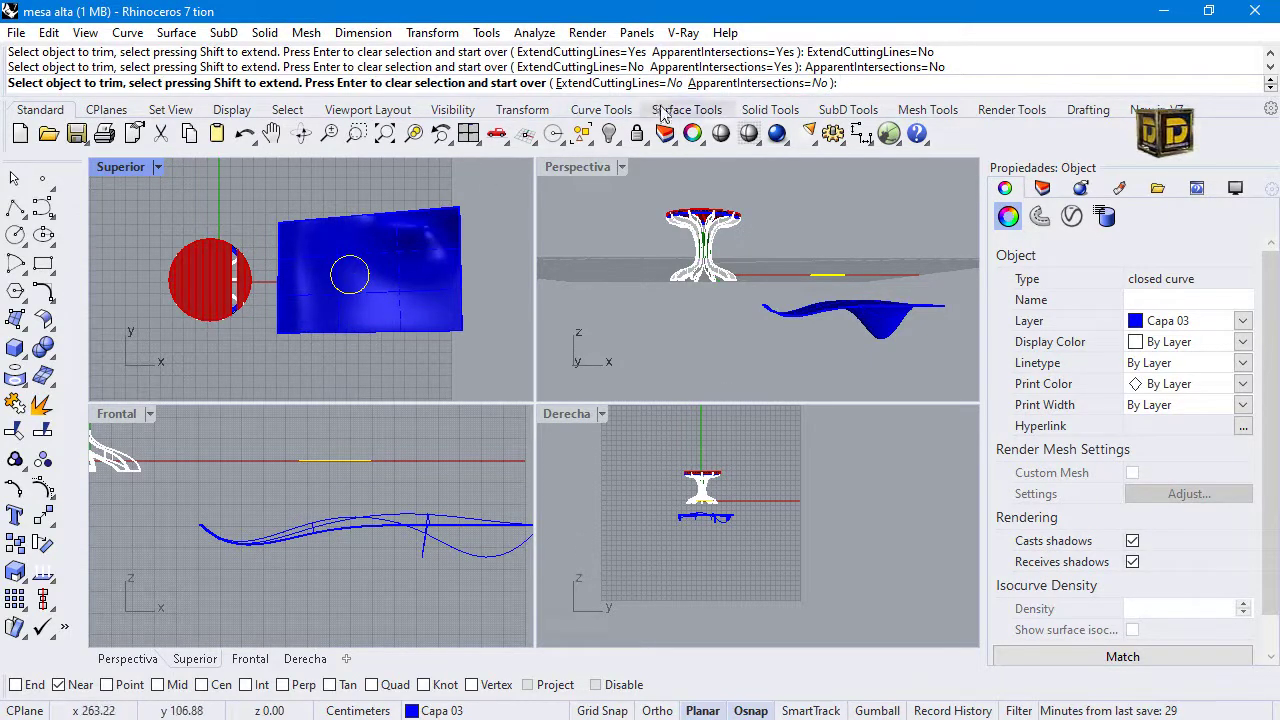
scroll(337, 275, "up", 5)
left_click(345, 272)
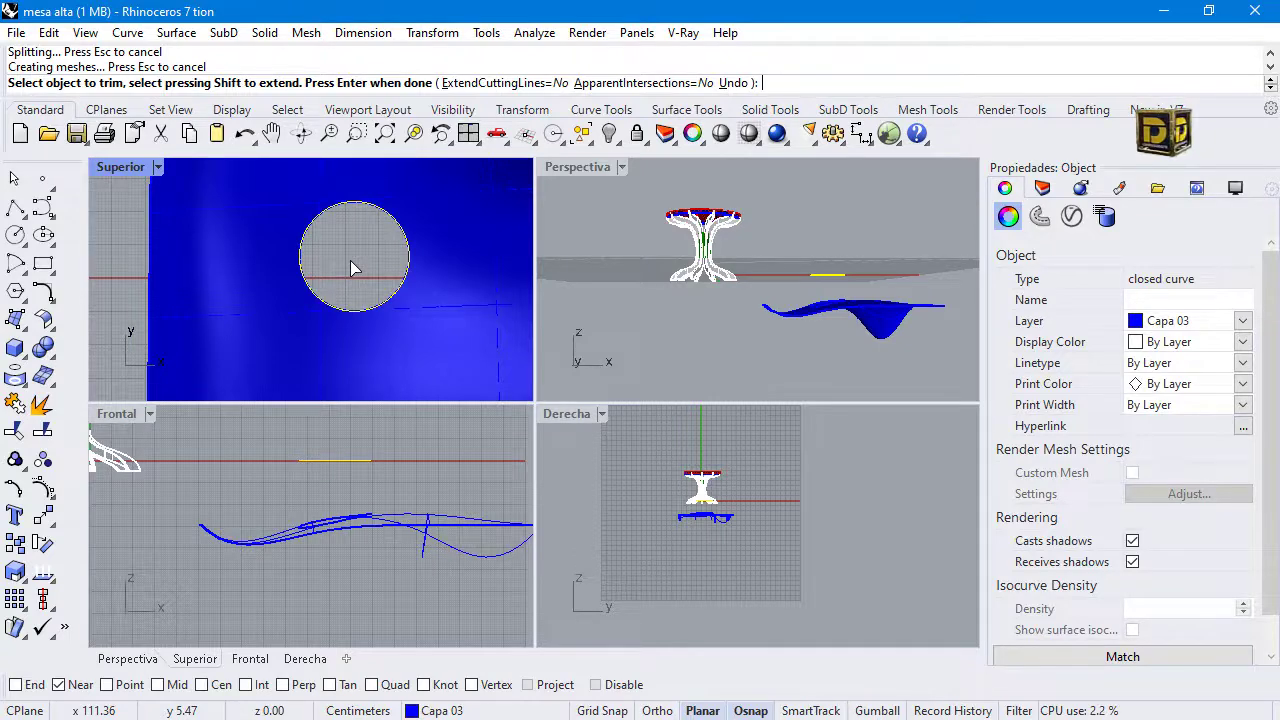
Step: Set ExtendCuttingLines and ApparentIntersections back to Yes, and finish the Trim command
left_click(505, 83)
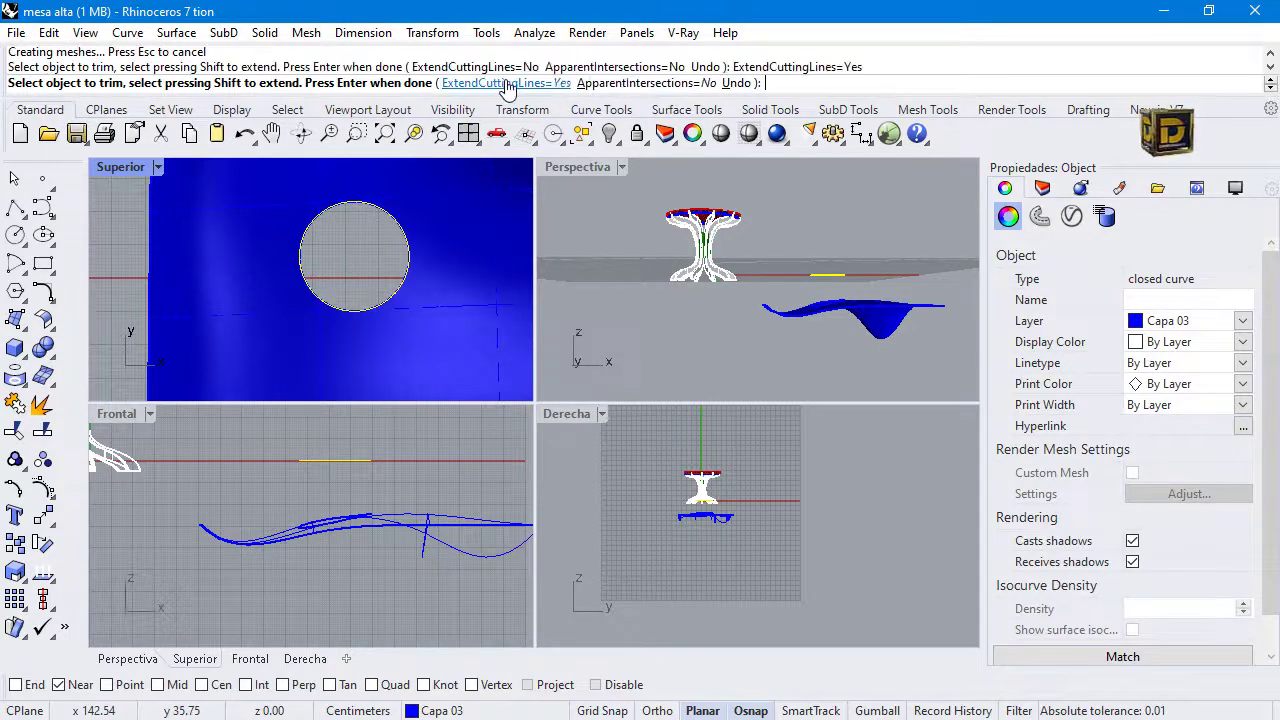
left_click(628, 84)
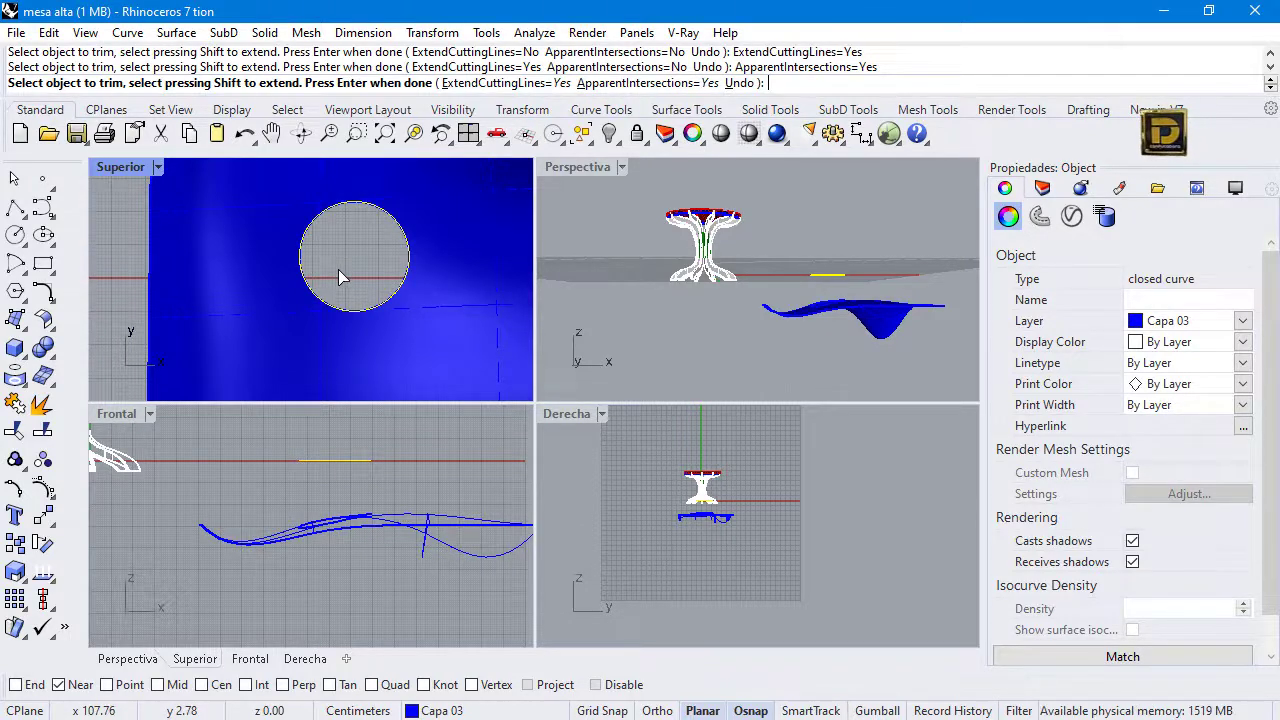
key("Return")
Step: Delete the circle and the trimmed curved surface beside the table
scroll(446, 260, "down", 5)
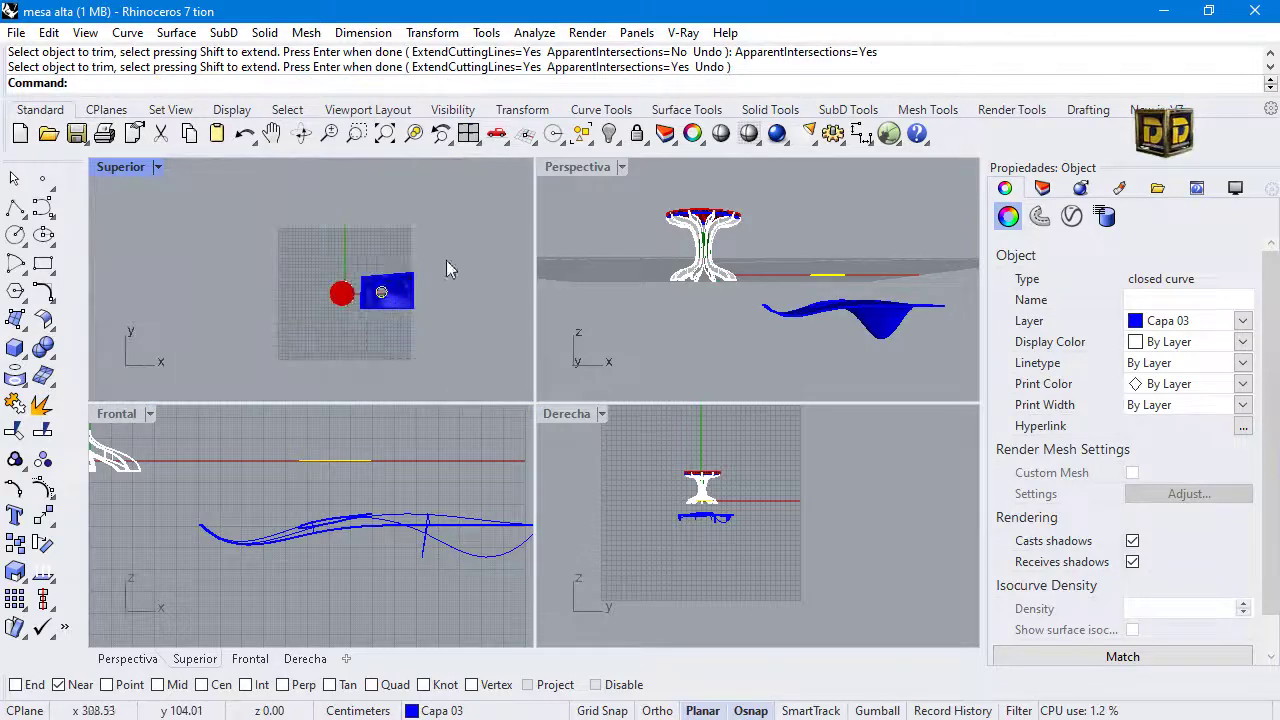
left_click_drag(446, 260, 367, 345)
key("Delete")
Step: Move one red PLACAS plank out of the tabletop to the free area beside the table in the top view
scroll(322, 289, "up", 5)
left_click(307, 250)
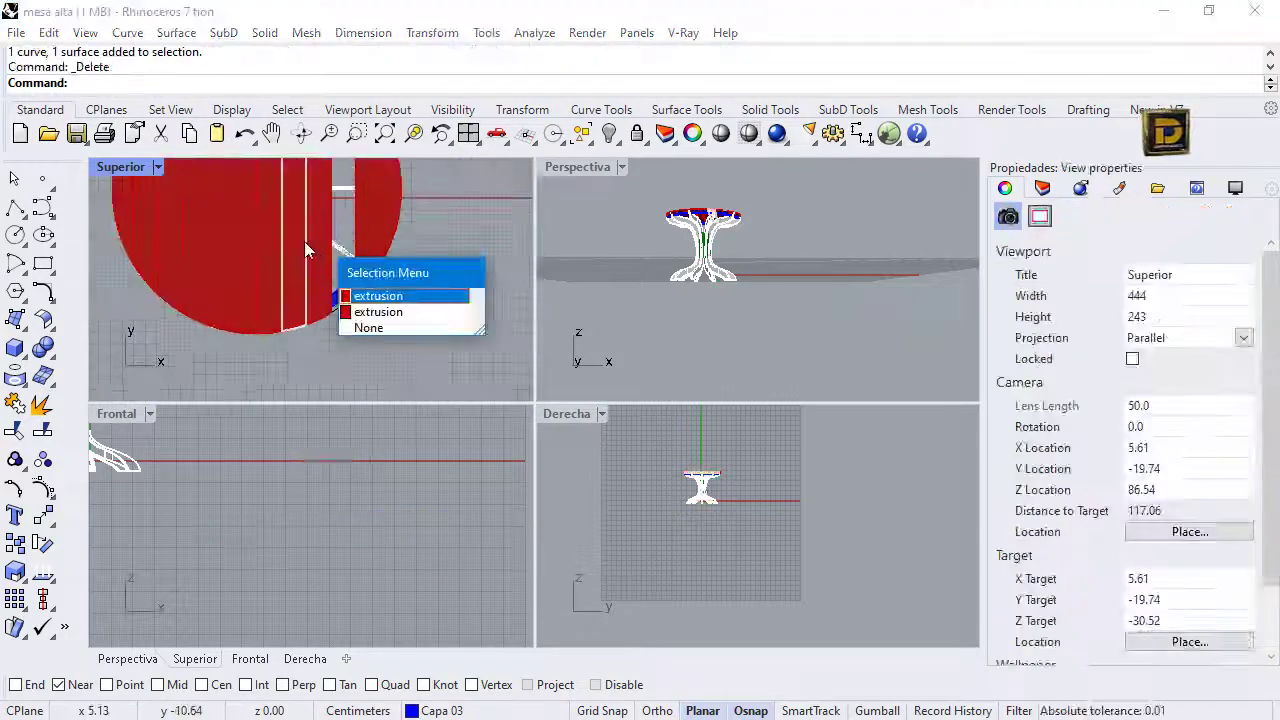
left_click(378, 311)
left_click_drag(320, 280, 490, 292)
scroll(518, 240, "down", 4)
scroll(470, 268, "up", 3)
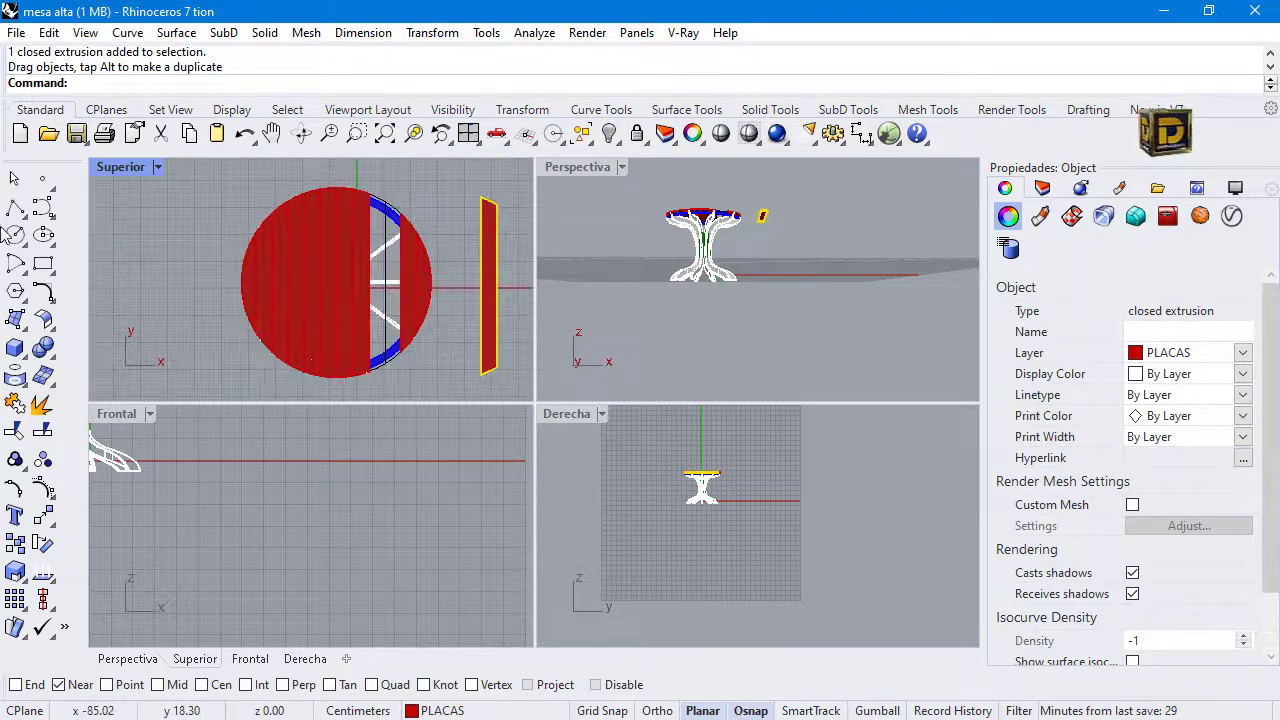
Step: Draw a single-segment polyline diagonally across the separated plank in the top view
left_click(15, 207)
left_click(436, 201)
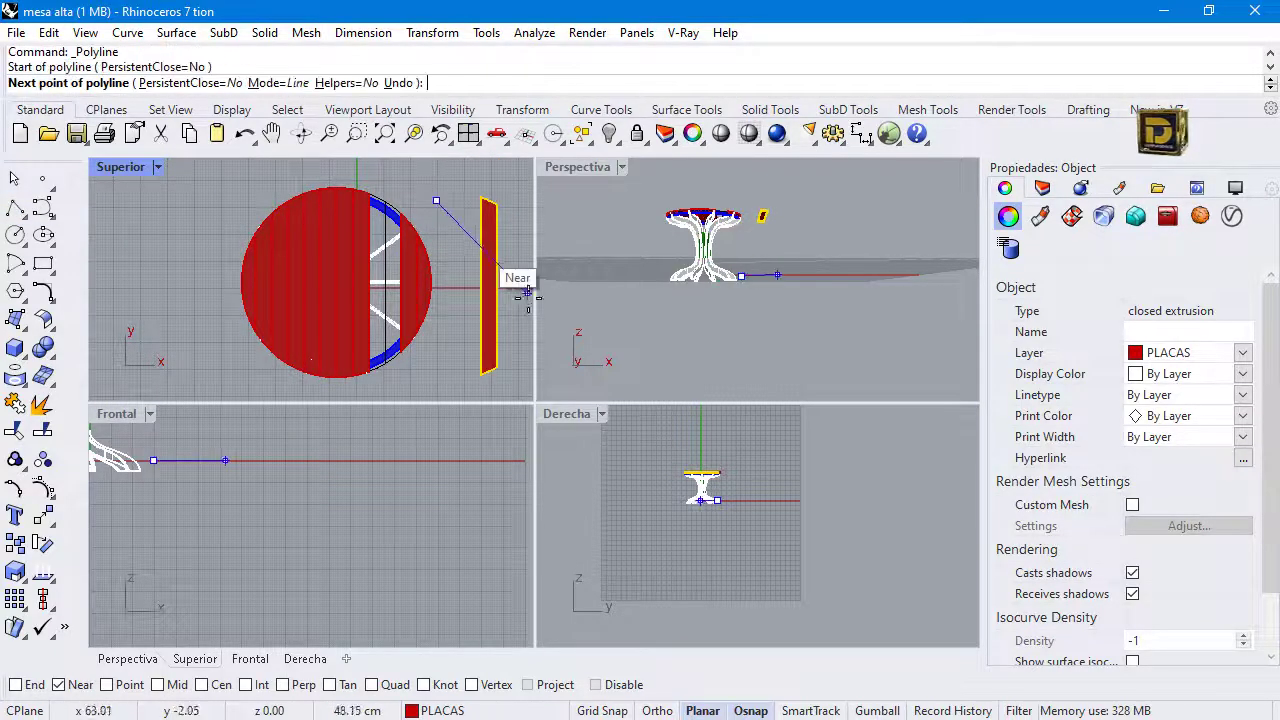
left_click(527, 321)
right_click(532, 303)
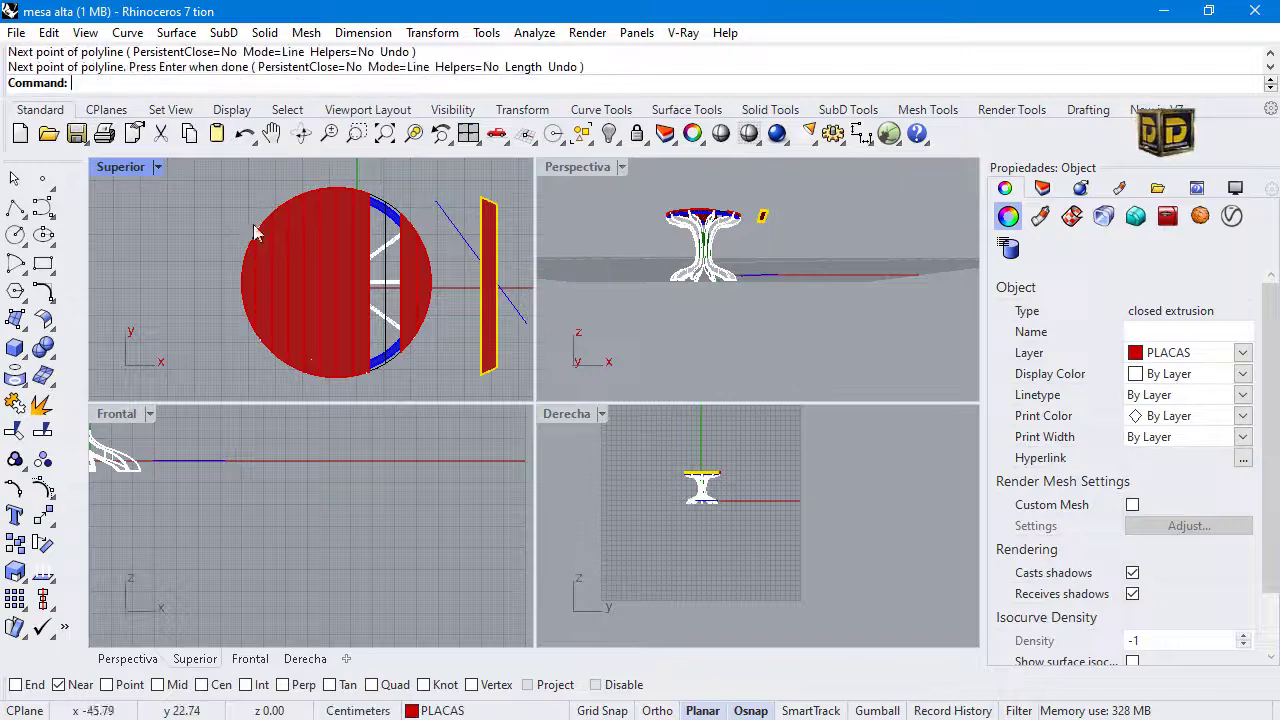
Step: Trim away the part of the separated plank above the diagonal line, using the line as the cutting object
left_click(457, 214)
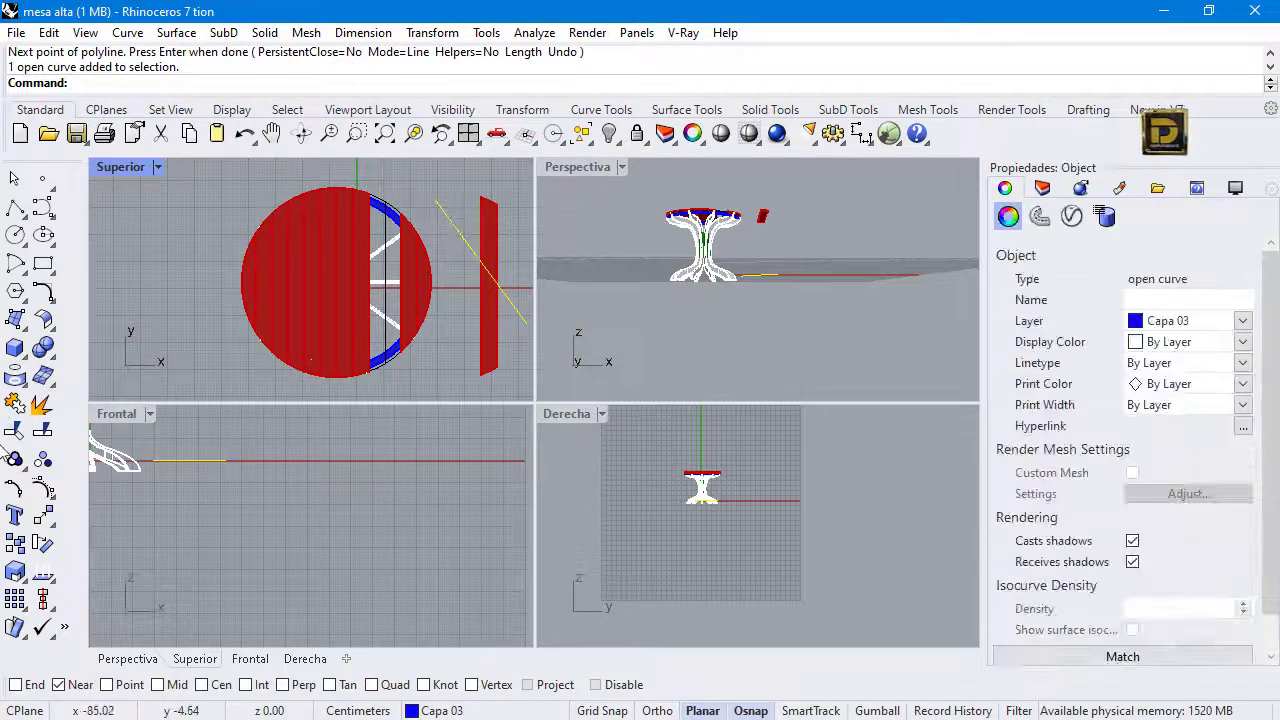
left_click(14, 430)
scroll(500, 235, "up", 9)
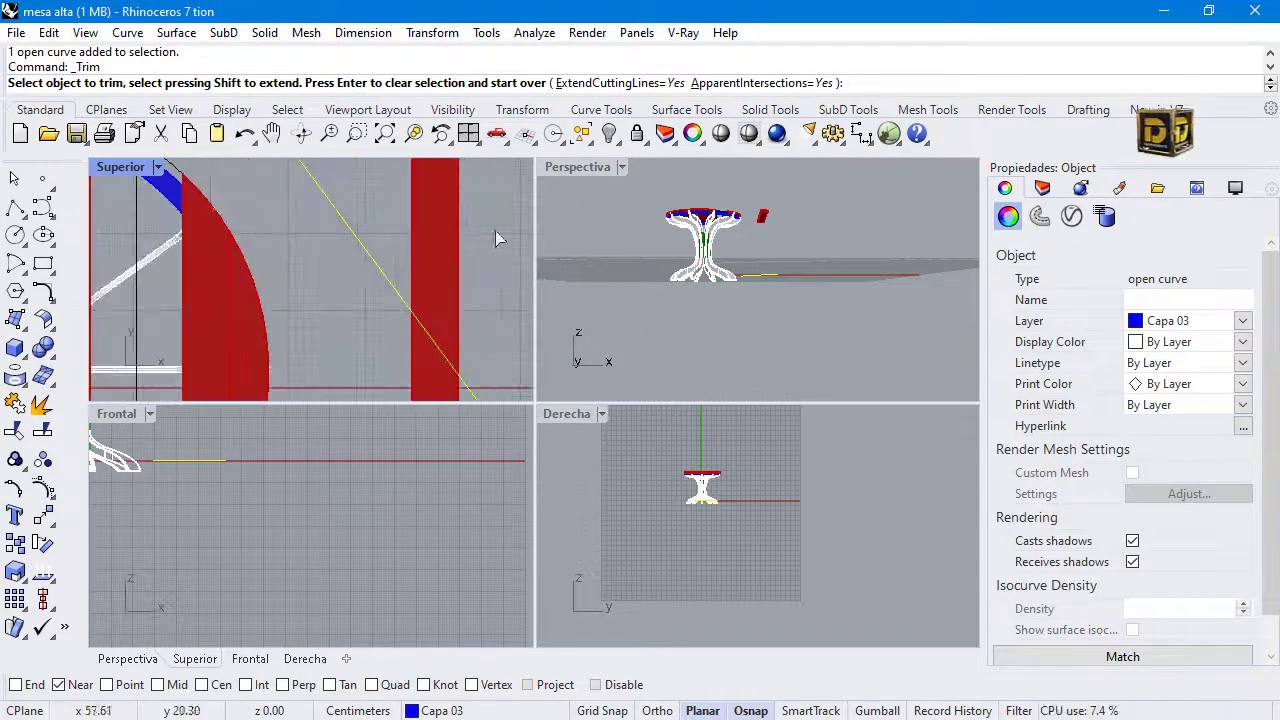
left_click(450, 261)
key("Return")
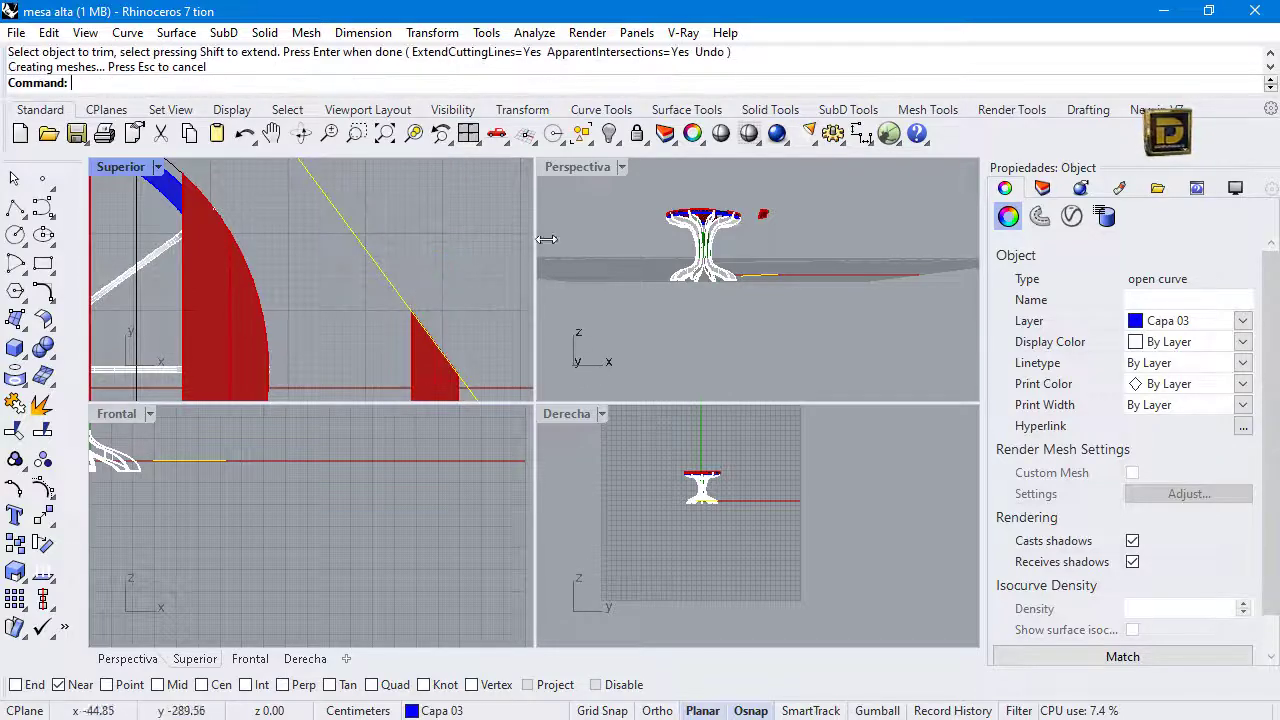
Step: Examine the trimmed plank's cut end and object type in the perspective view
scroll(770, 218, "up", 5)
scroll(715, 205, "up", 3)
scroll(715, 205, "down", 4)
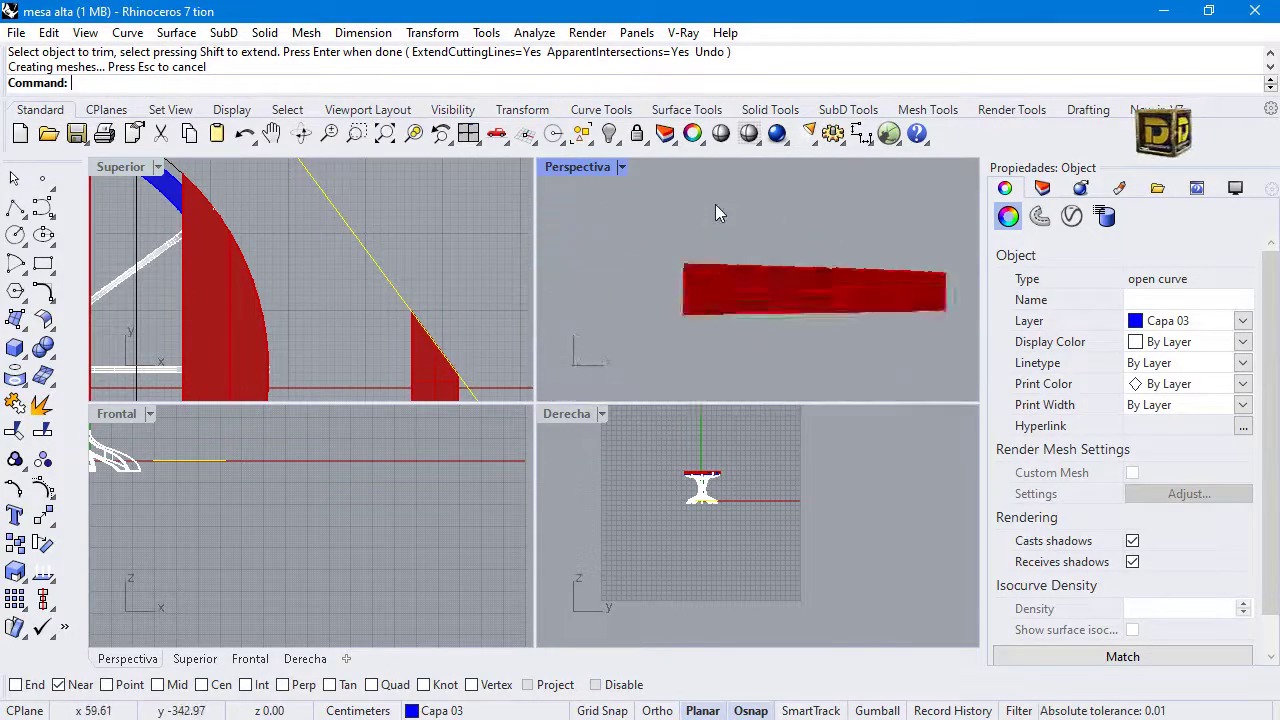
right_click_drag(730, 217, 755, 289)
left_click(754, 295)
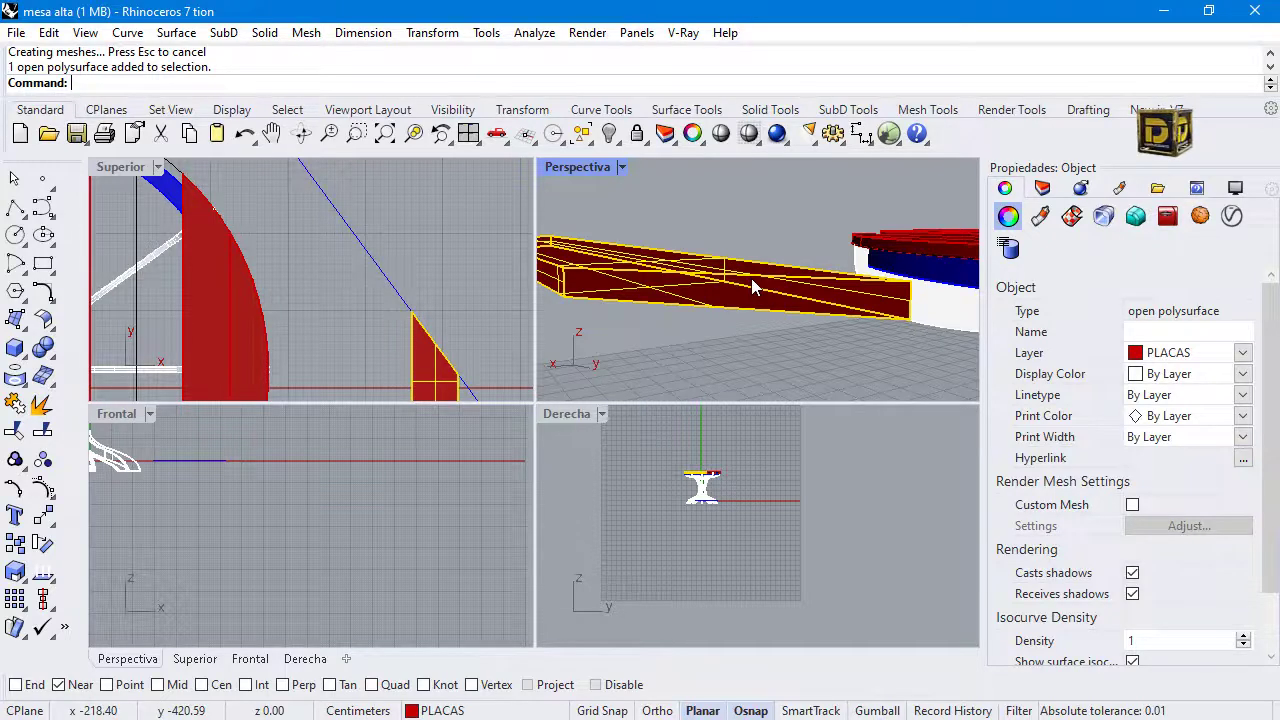
left_click(726, 343)
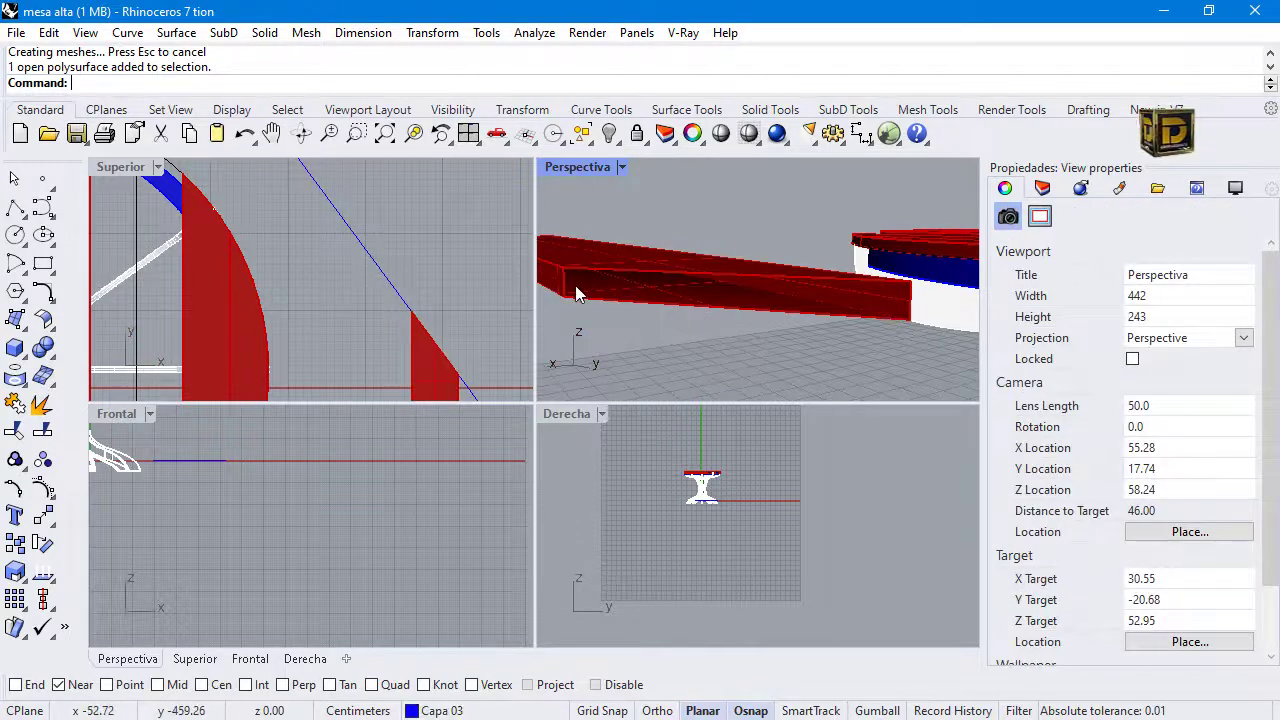